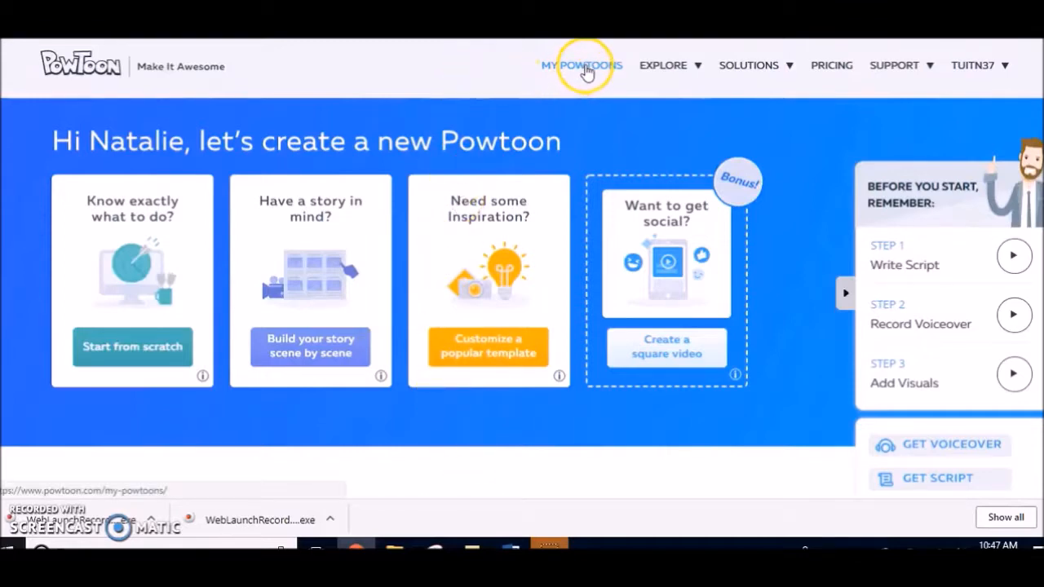
- Look through the gallery of example Powtoons that business professionals use at work, starting with the marketing videos
left_click(678, 68)
left_click(677, 71)
left_click(676, 71)
left_click(669, 72)
left_click(668, 72)
left_click(634, 155)
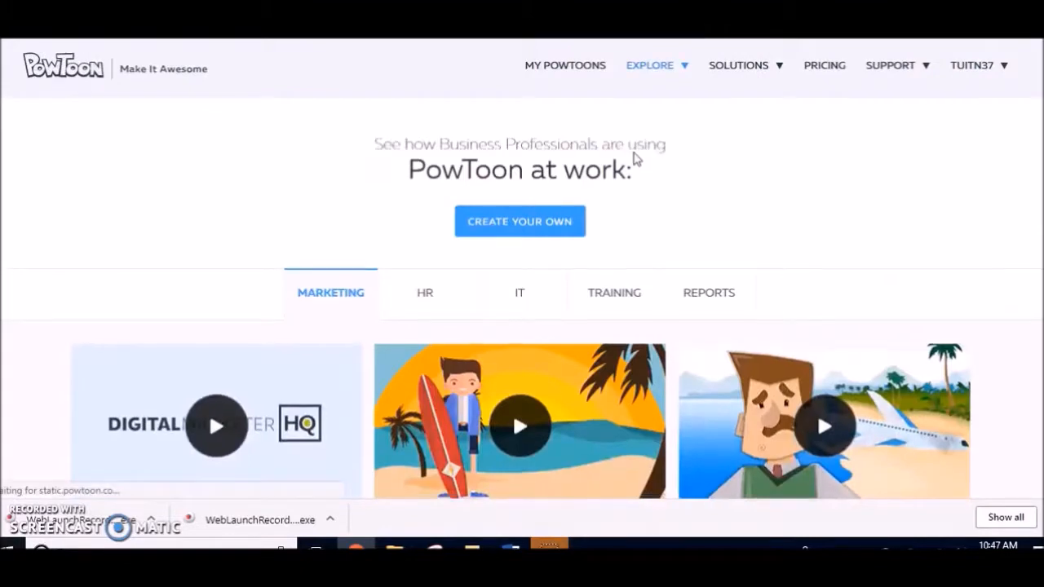
left_click(682, 295)
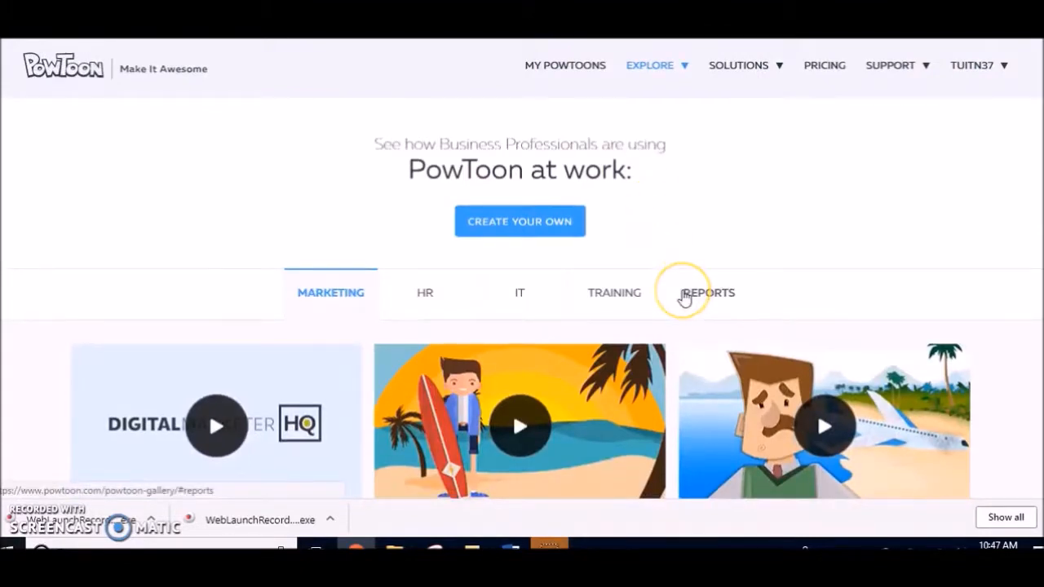
scroll(683, 298, "down", 3)
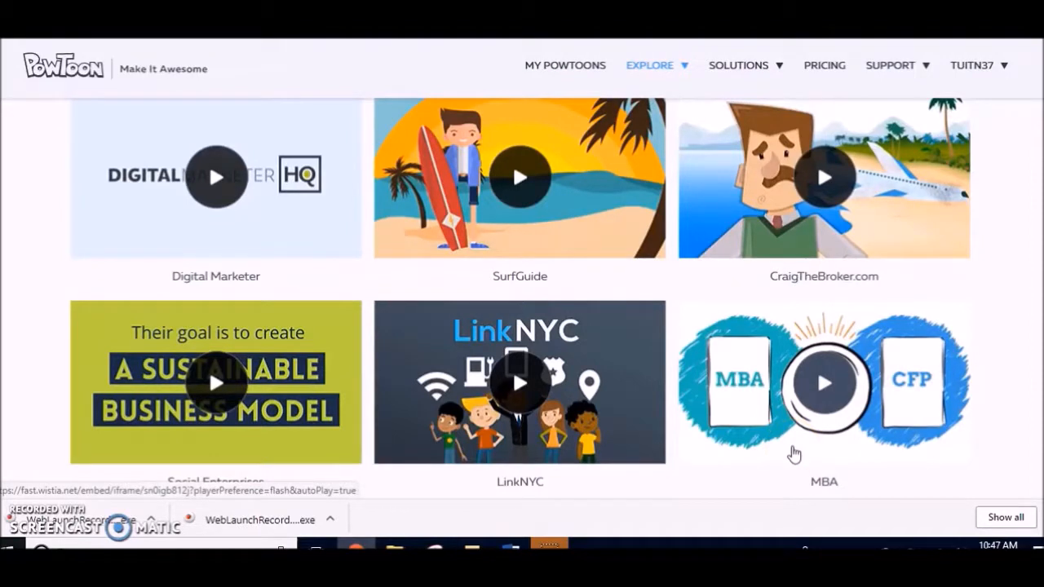
scroll(793, 453, "up", 3)
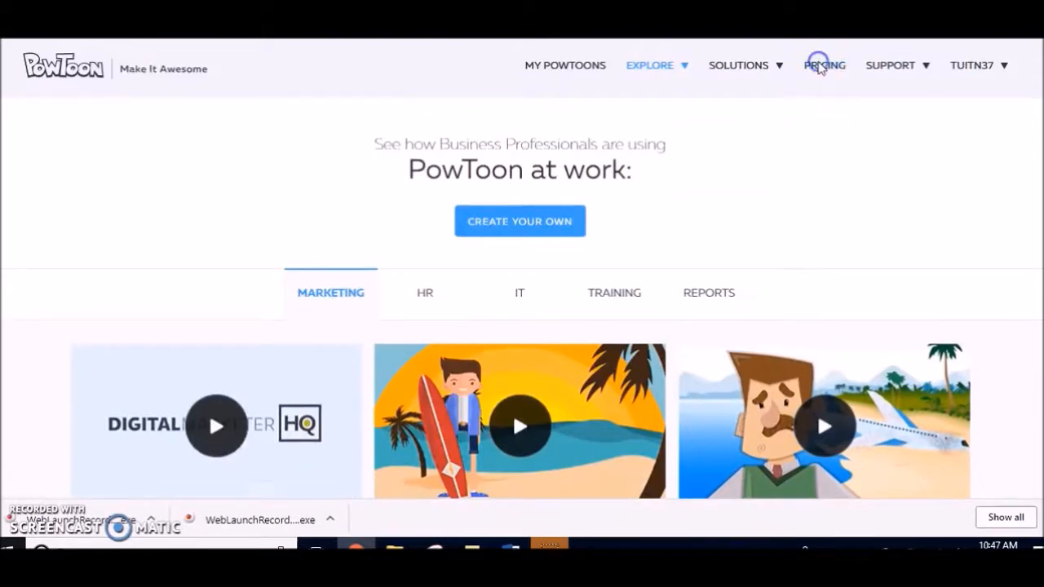
- Review the pricing page and compare the features of the Business, Pro and Free plans down to maximum length
left_click(816, 66)
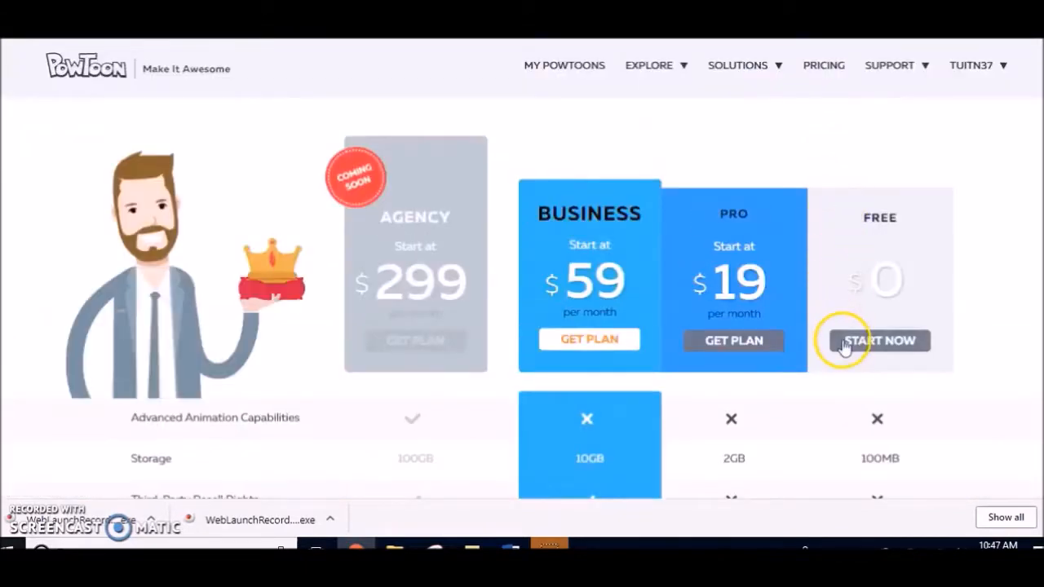
scroll(845, 346, "down", 1)
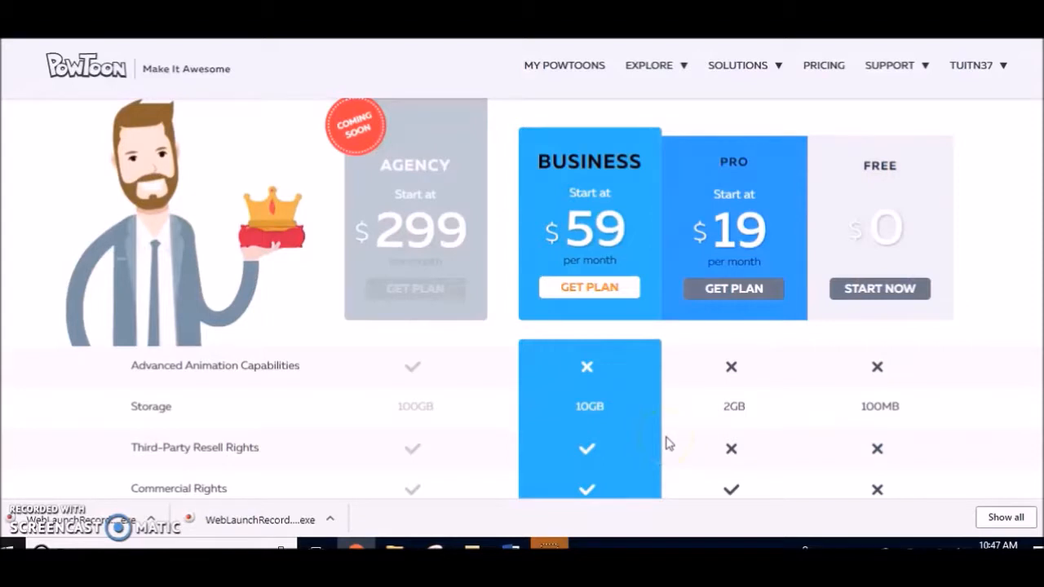
scroll(665, 443, "down", 2)
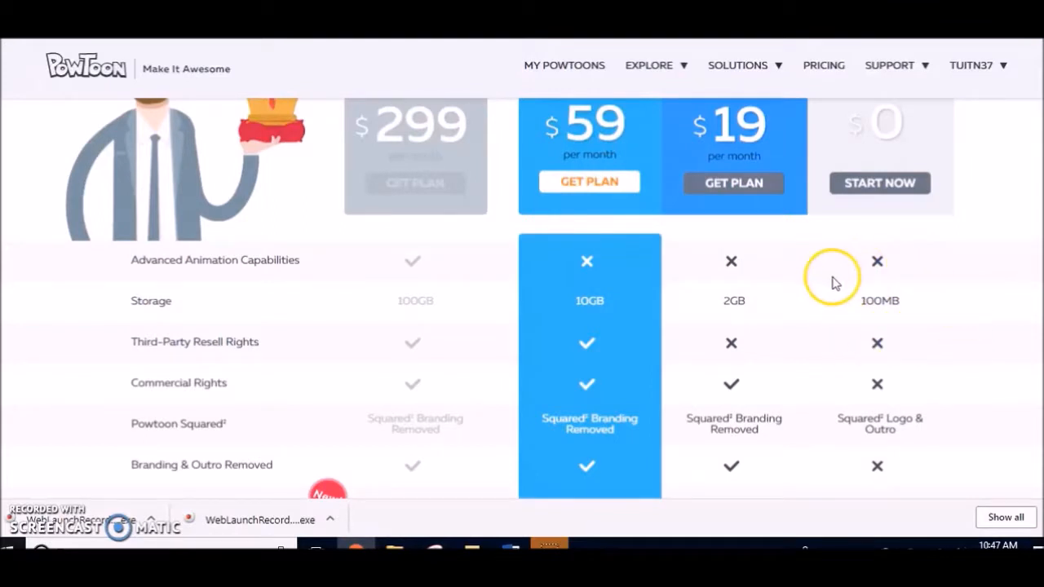
scroll(939, 337, "down", 3)
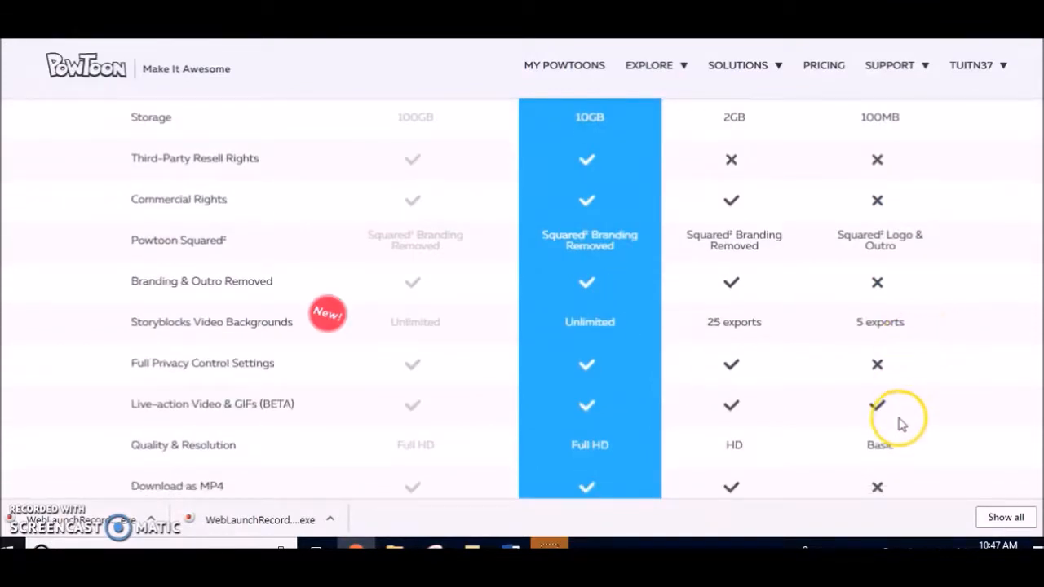
scroll(897, 419, "down", 3)
scroll(897, 417, "down", 1)
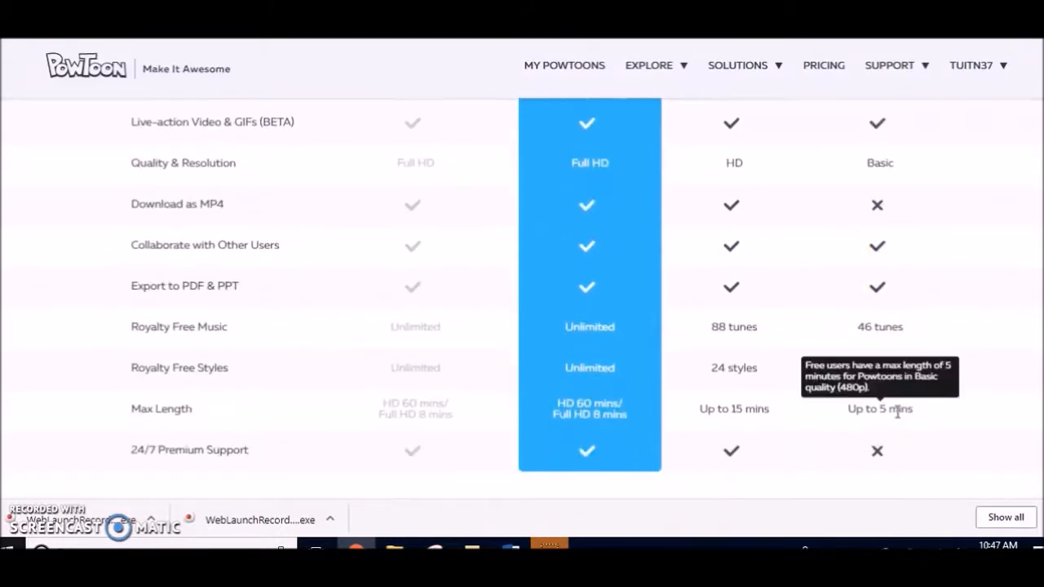
mouse_move(853, 428)
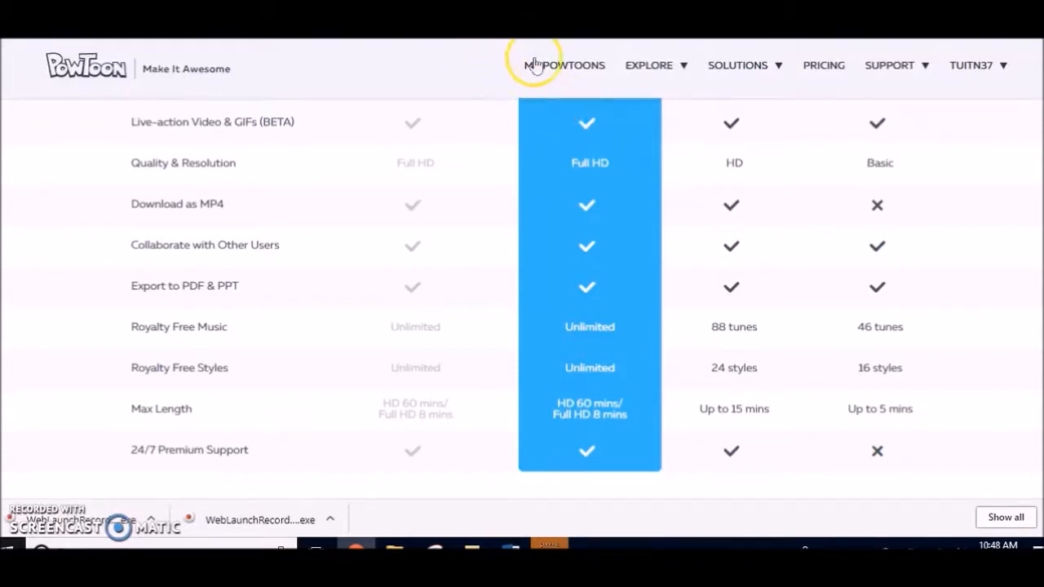
- Return to the personal Powtoons page and start a new Powtoon built as a story scene by scene
left_click(566, 67)
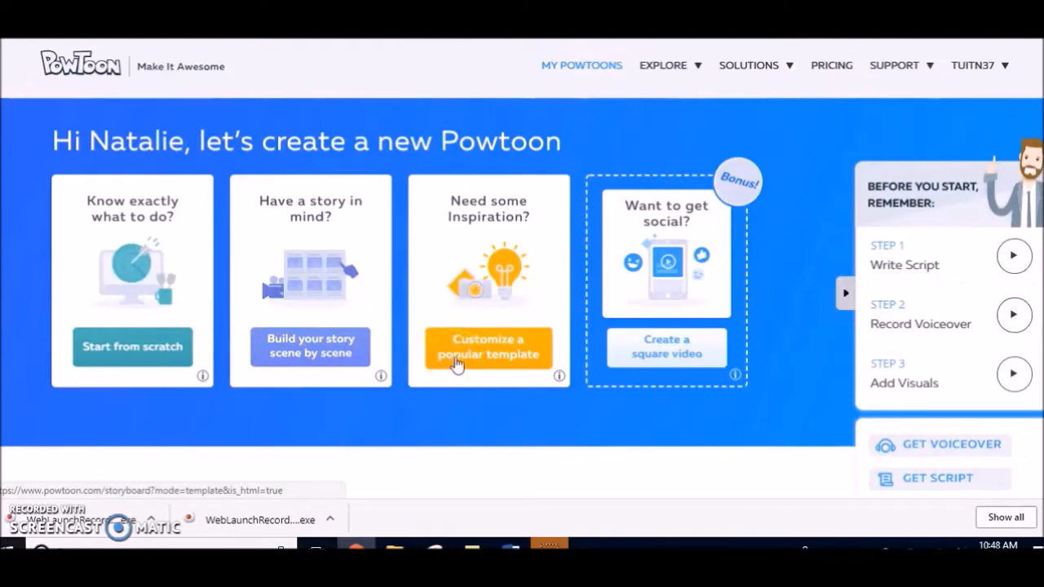
left_click(332, 347)
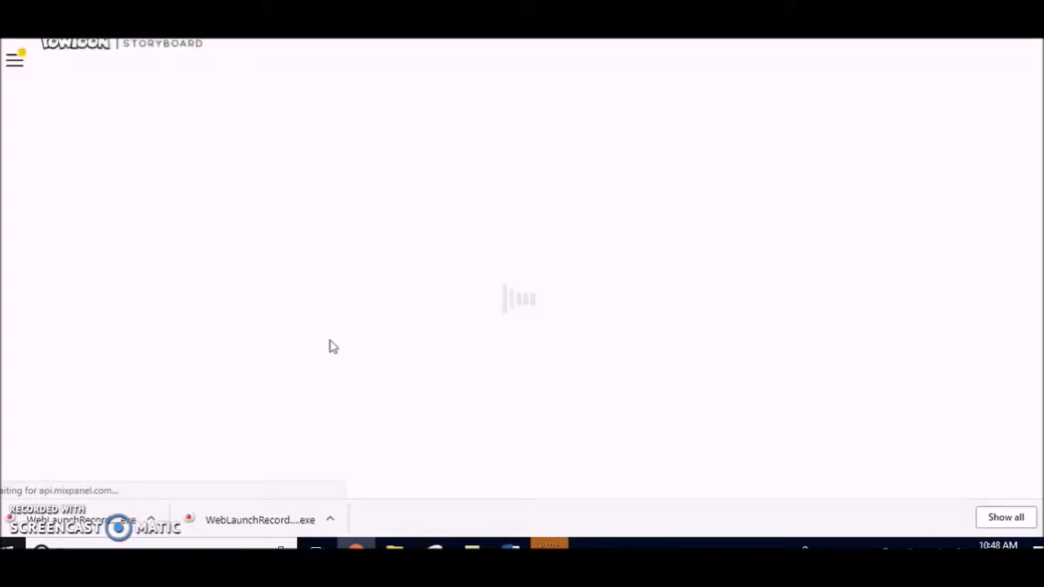
left_click(331, 347)
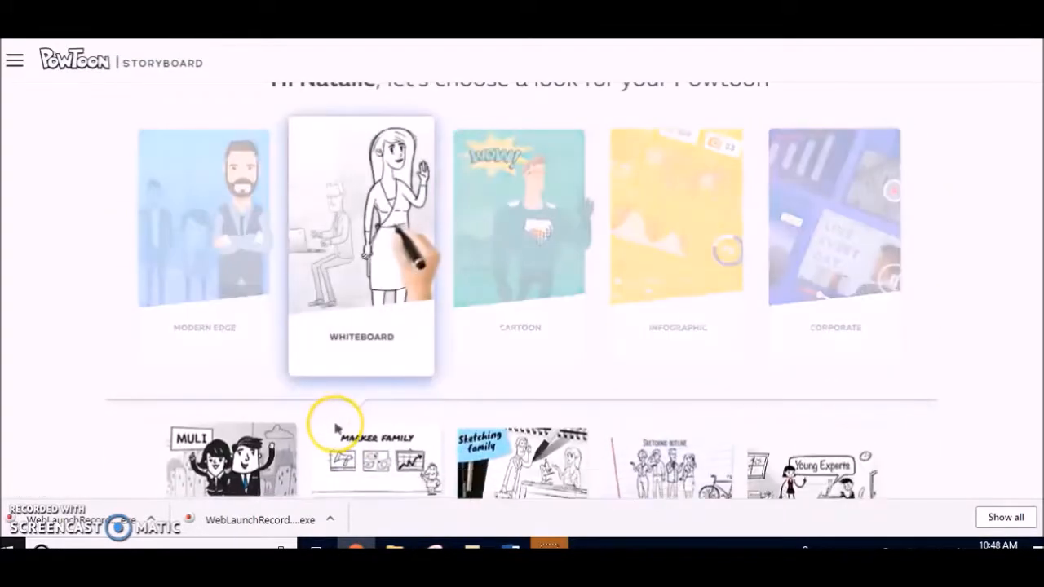
- Preview the Whiteboard, Modern Edge, Infographic and Corporate styles and choose the Cartoon look for the Powtoon
left_click(374, 297)
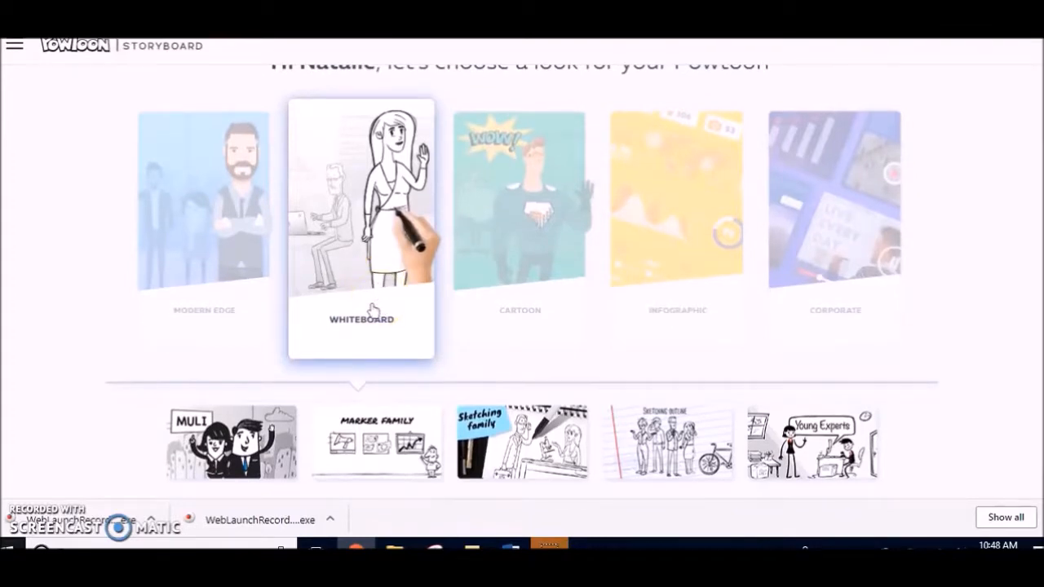
left_click(204, 265)
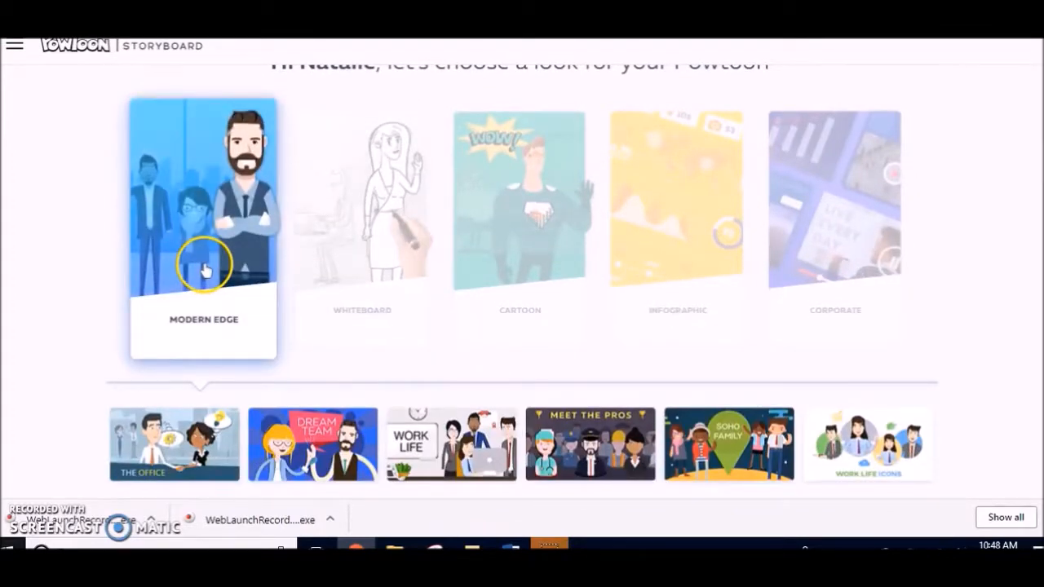
left_click(494, 257)
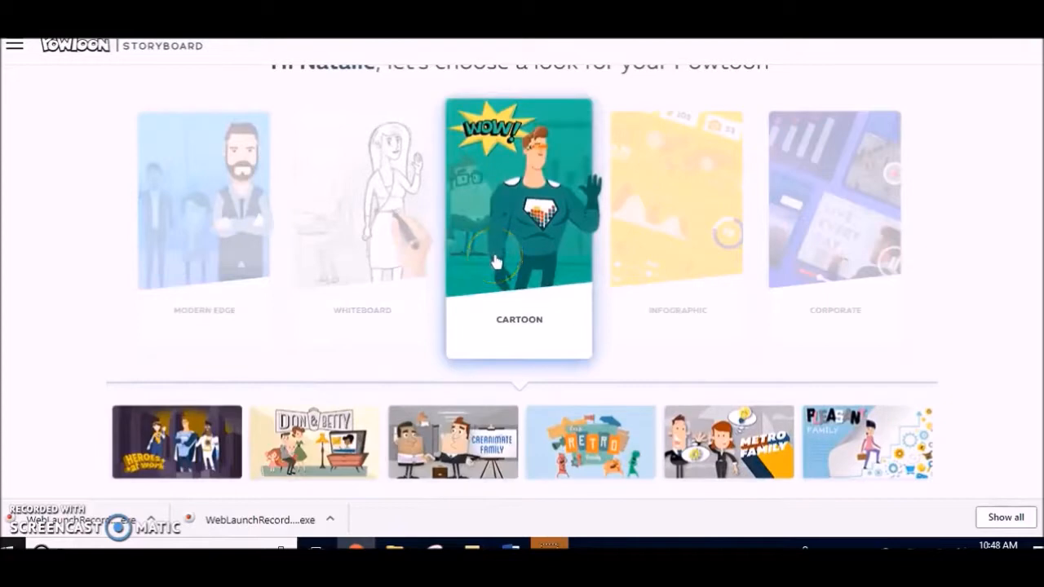
left_click(630, 268)
left_click(887, 237)
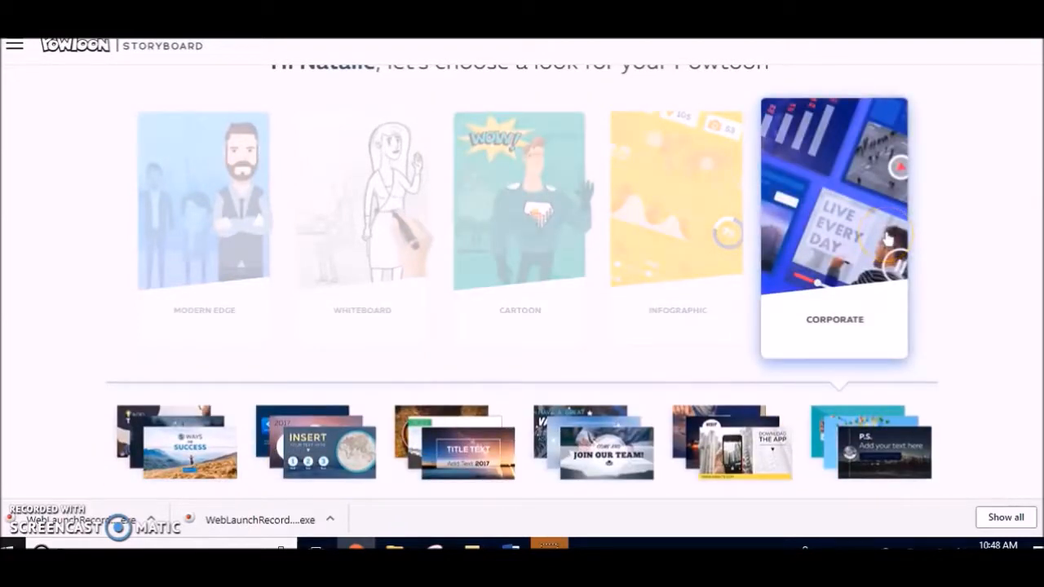
left_click(541, 200)
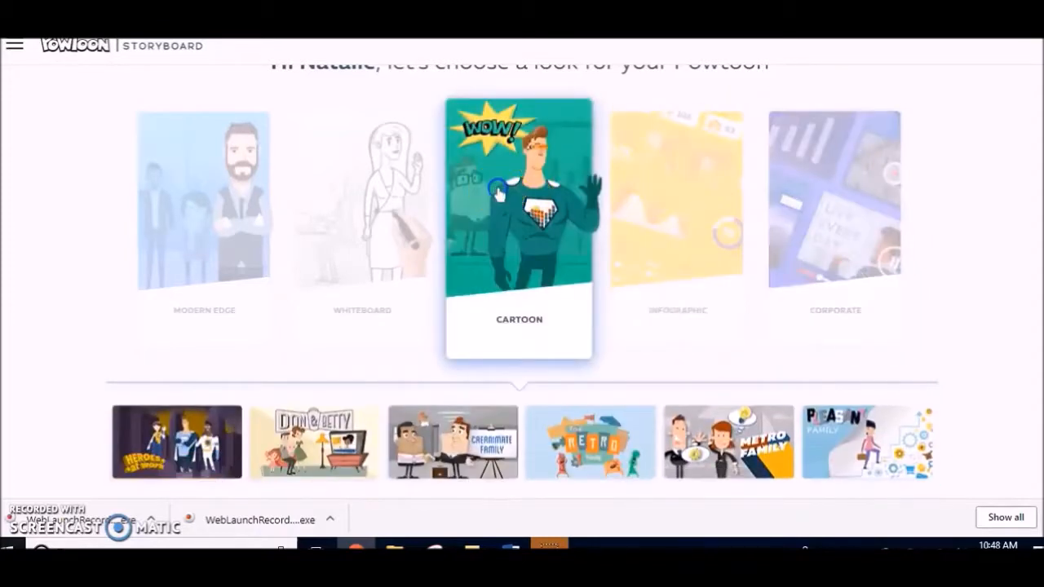
left_click(499, 194)
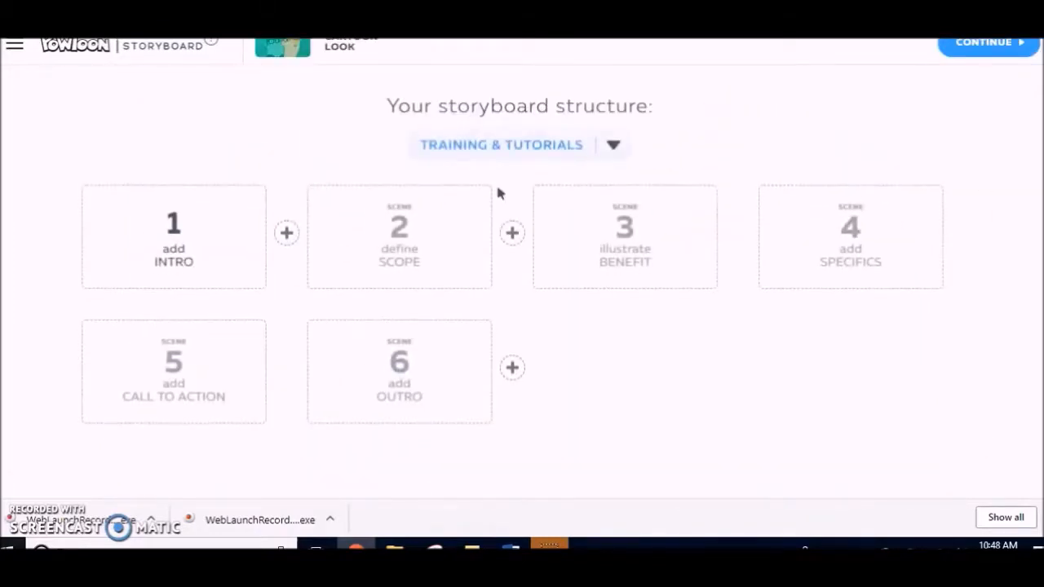
- Change the storyboard structure to Teacher from the Education category
left_click(613, 146)
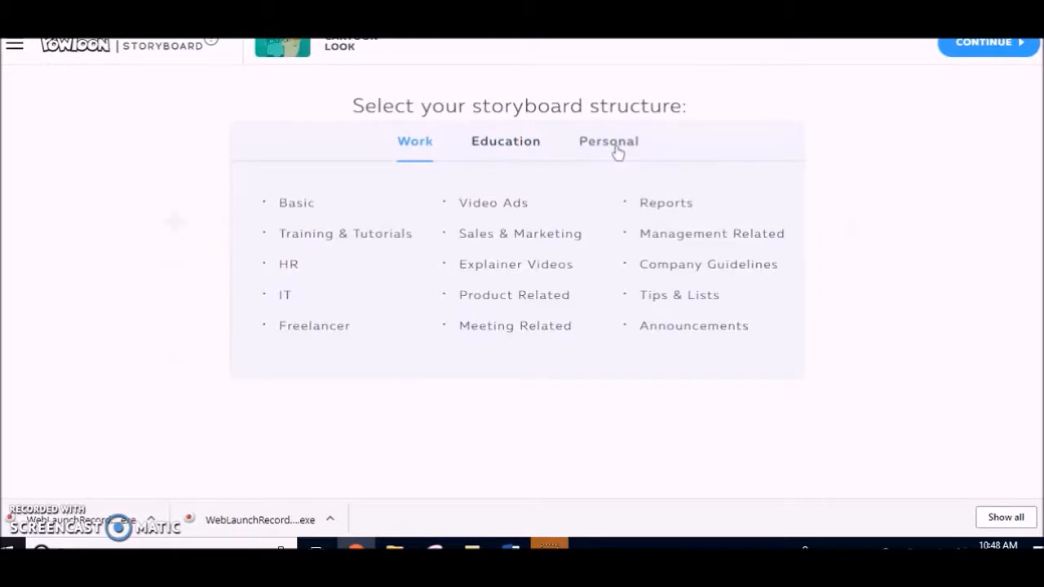
left_click(505, 150)
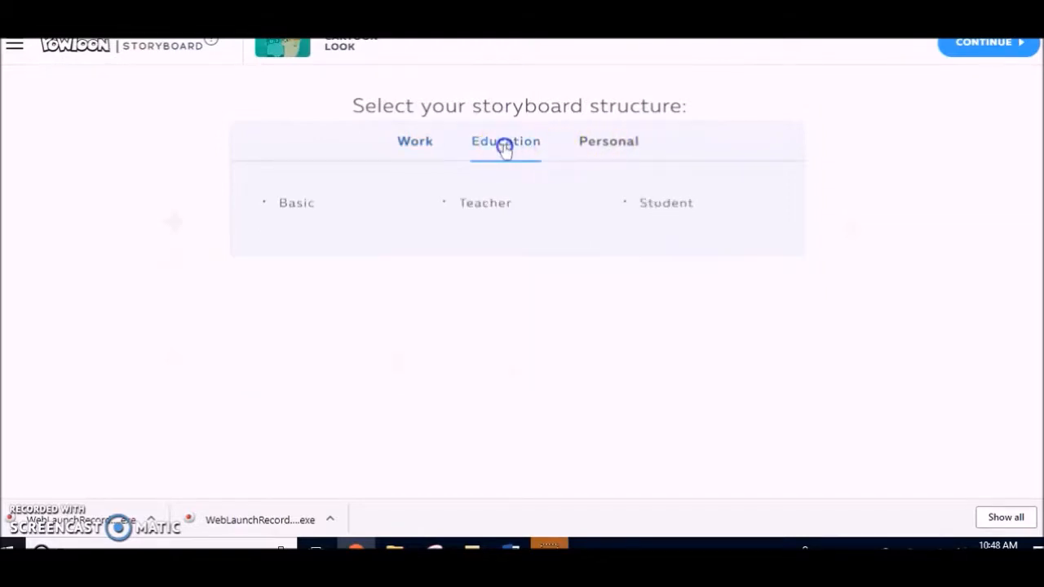
left_click(486, 203)
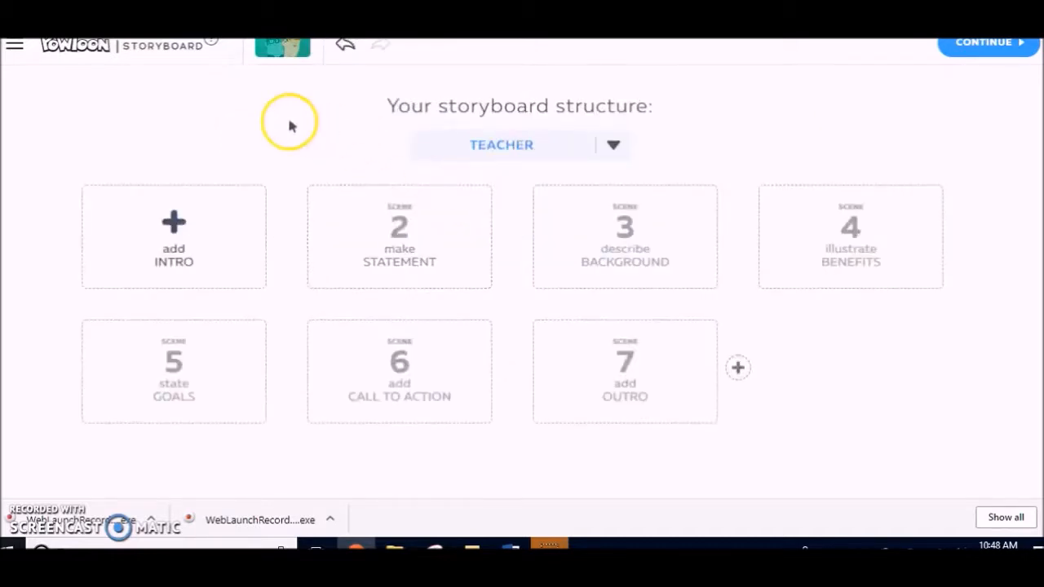
- Fill the scene 1 intro with the free "Add Name" template showing a woman and a red arrow
left_click(175, 232)
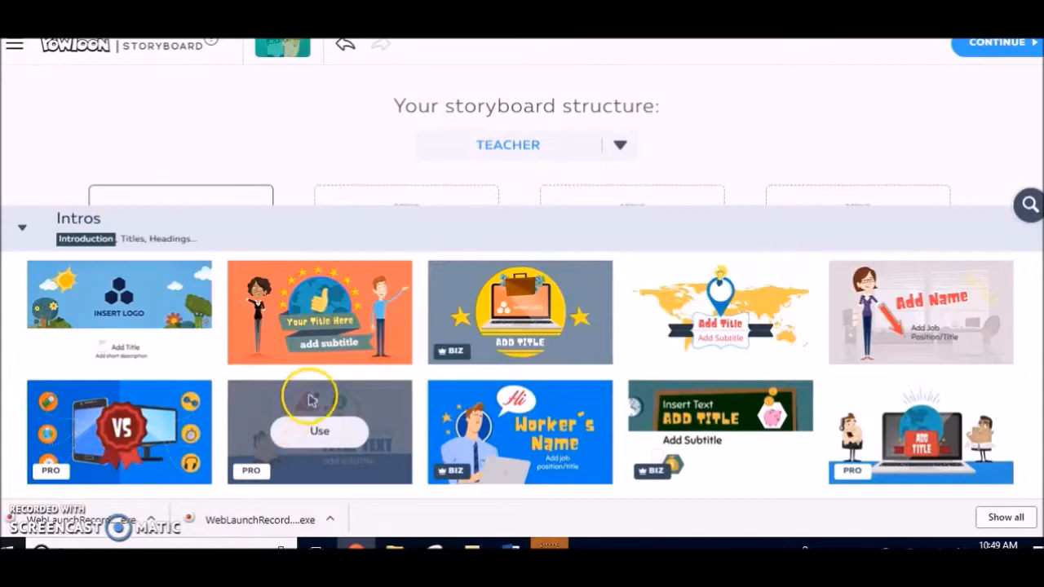
left_click(478, 440)
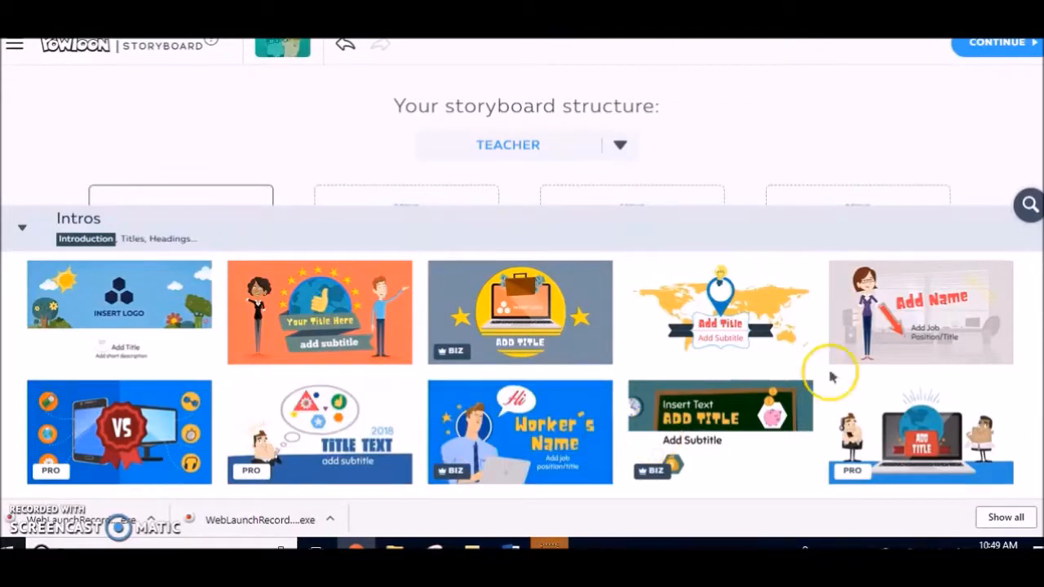
left_click(927, 320)
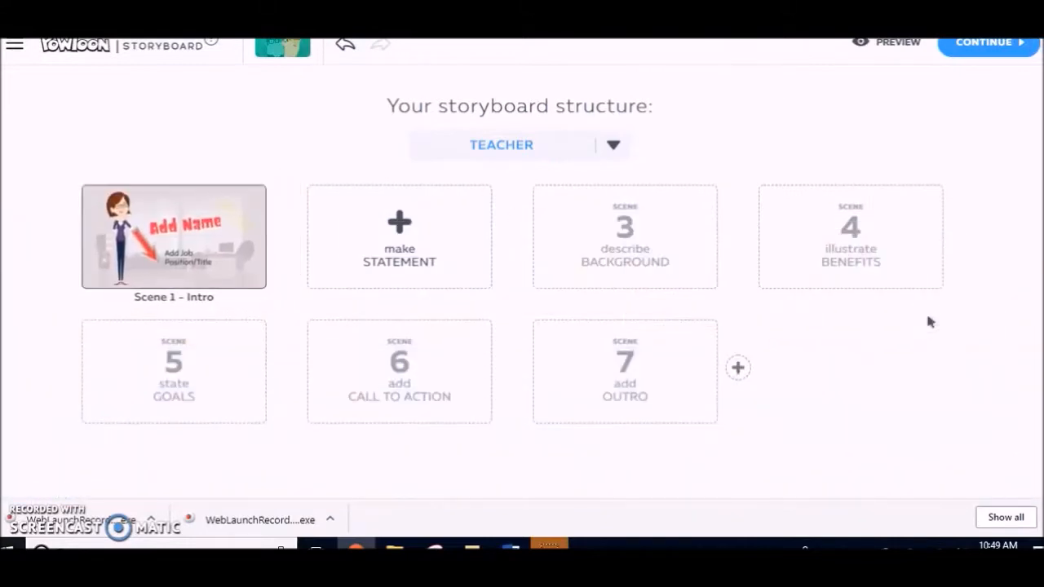
- Browse the Specifics templates and use the same "Add Name" woman template for the scene 2 statement
left_click(402, 225)
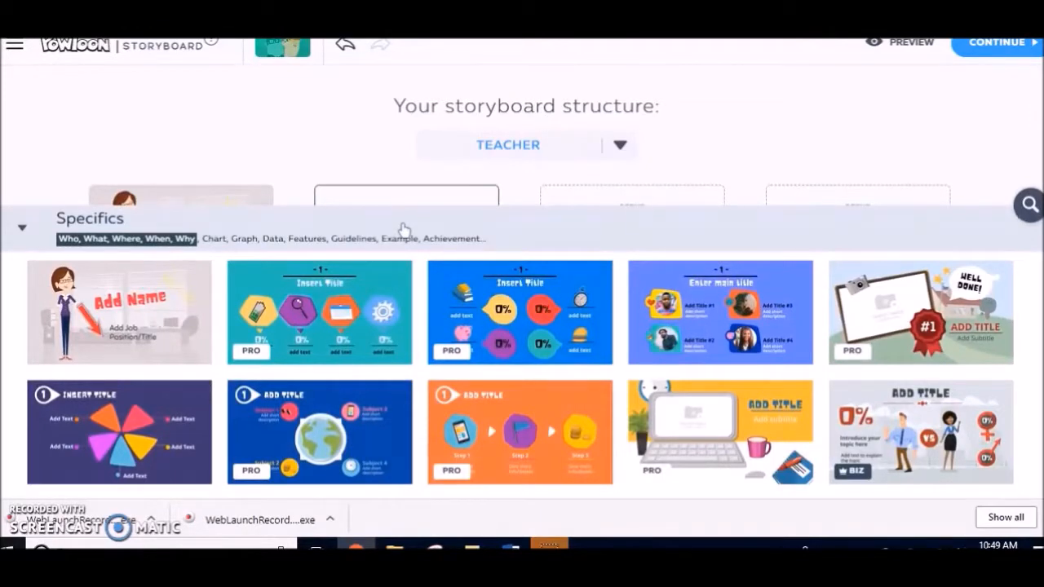
mouse_move(680, 429)
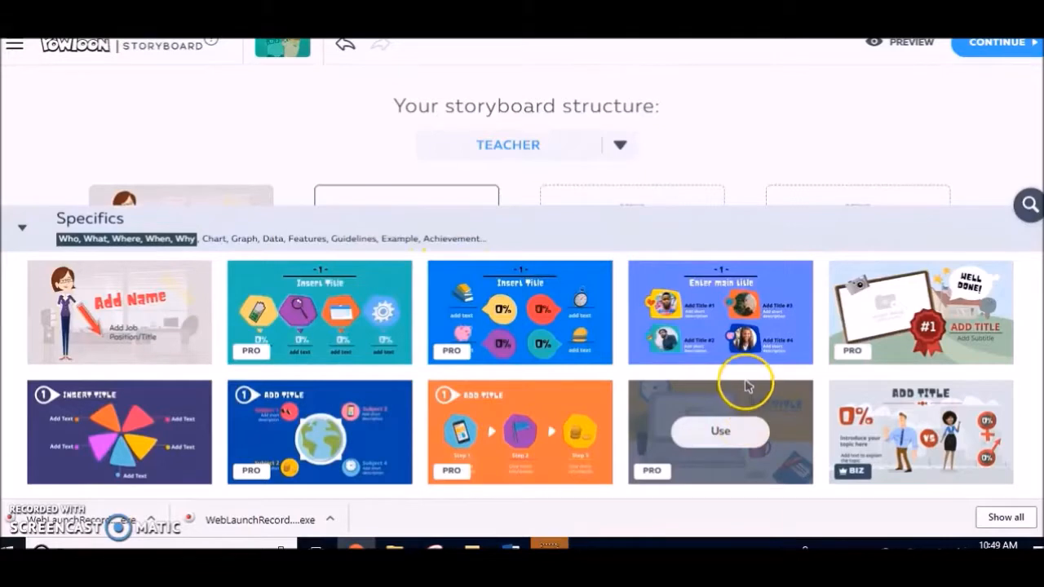
scroll(787, 401, "down", 2)
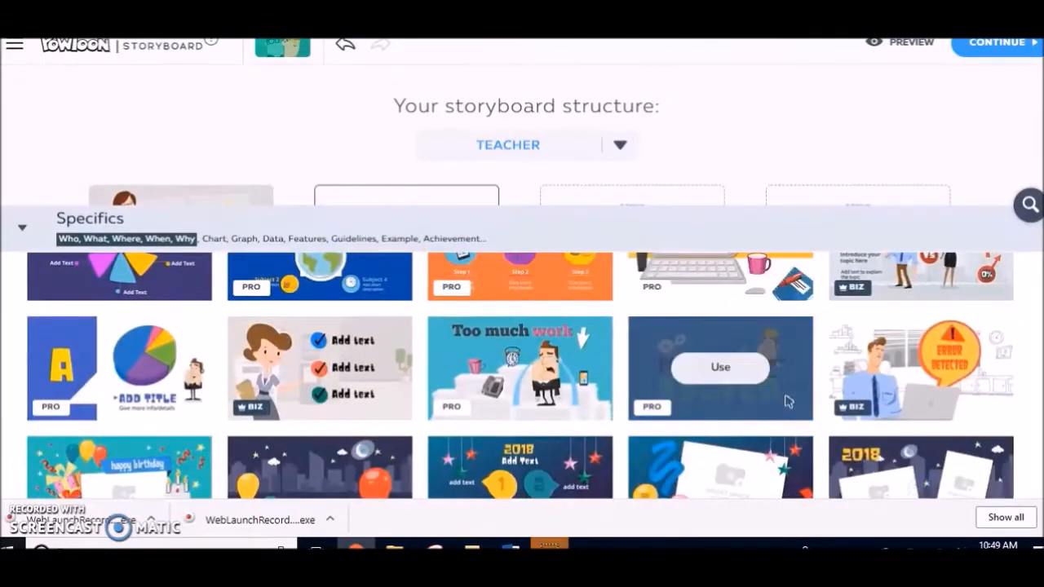
scroll(787, 401, "down", 2)
scroll(796, 401, "down", 2)
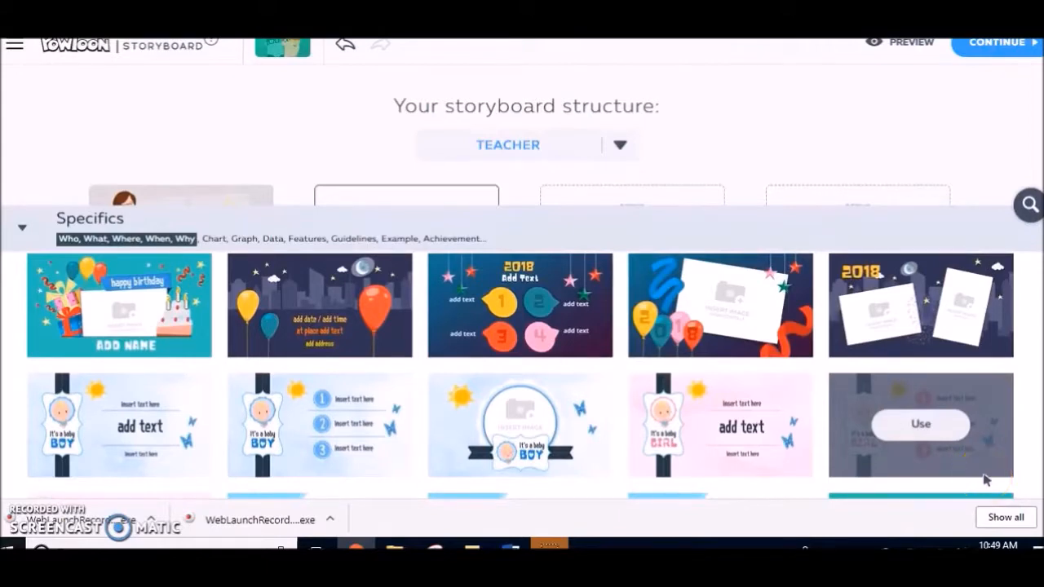
scroll(806, 400, "down", 5)
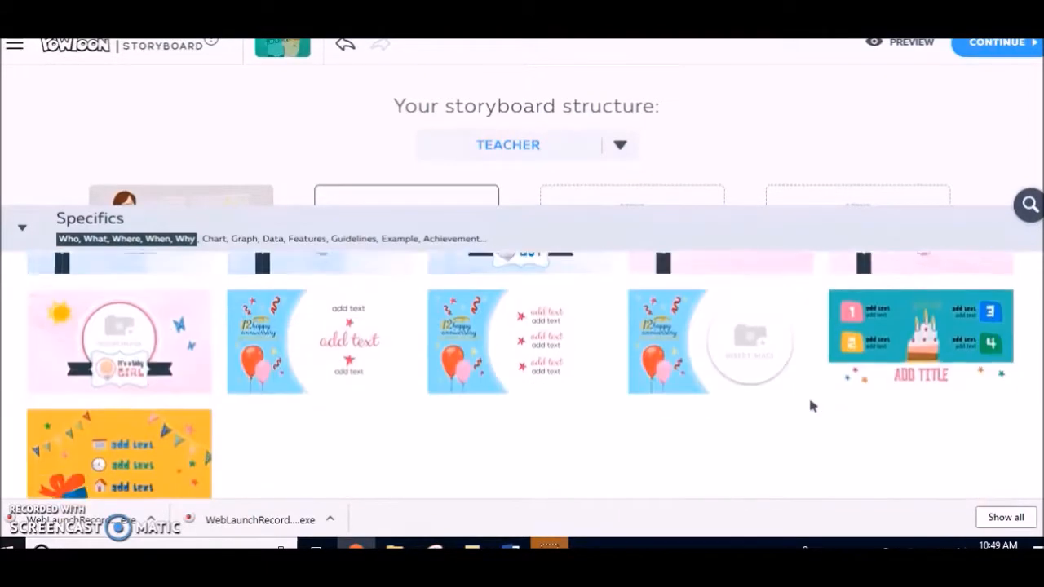
scroll(810, 405, "up", 4)
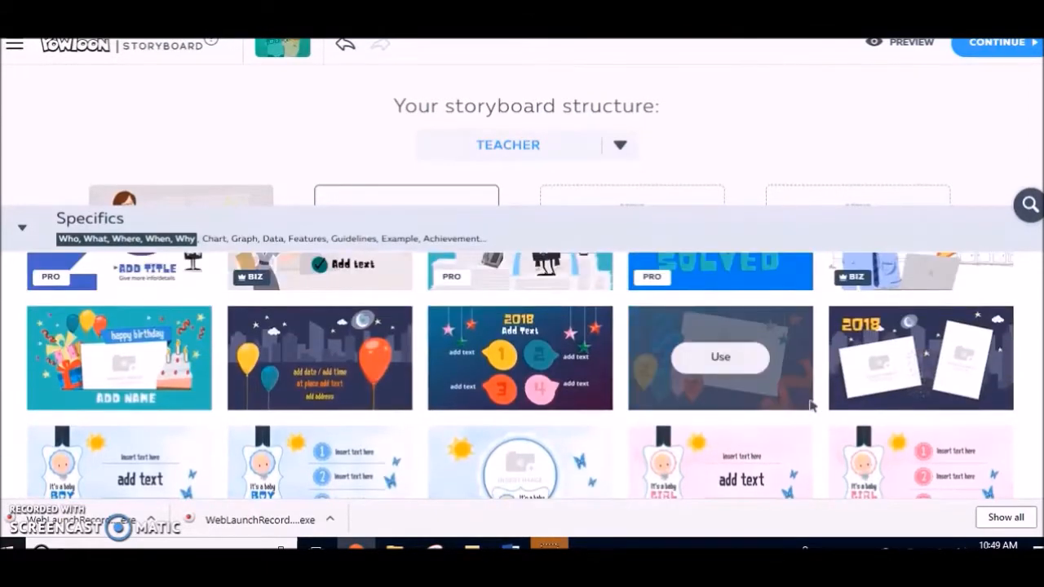
scroll(729, 354, "up", 4)
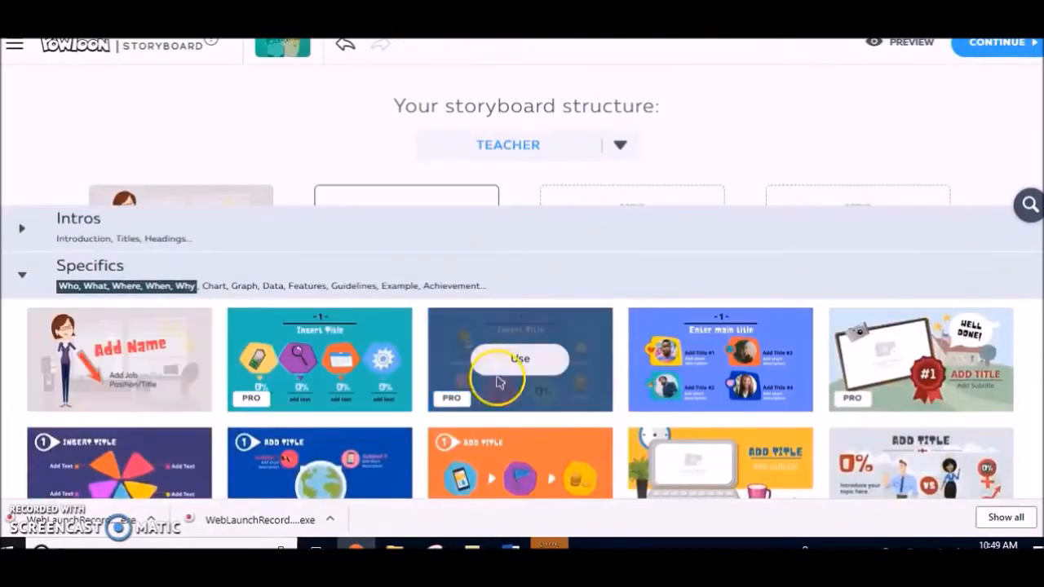
left_click(121, 357)
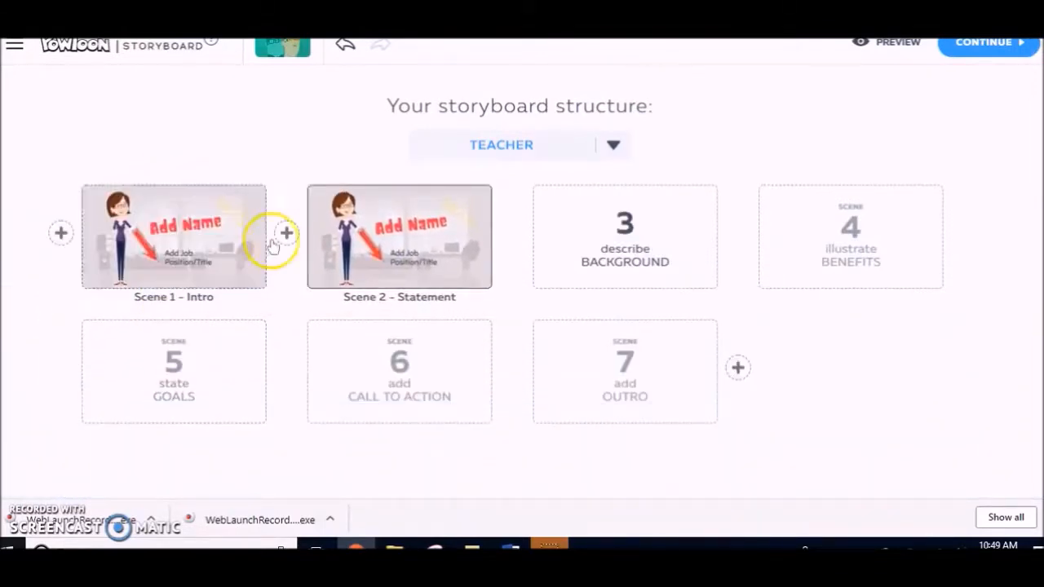
- Continue from the storyboard to the editor and look at the pose and swap options for the woman on slide 1
left_click(1000, 46)
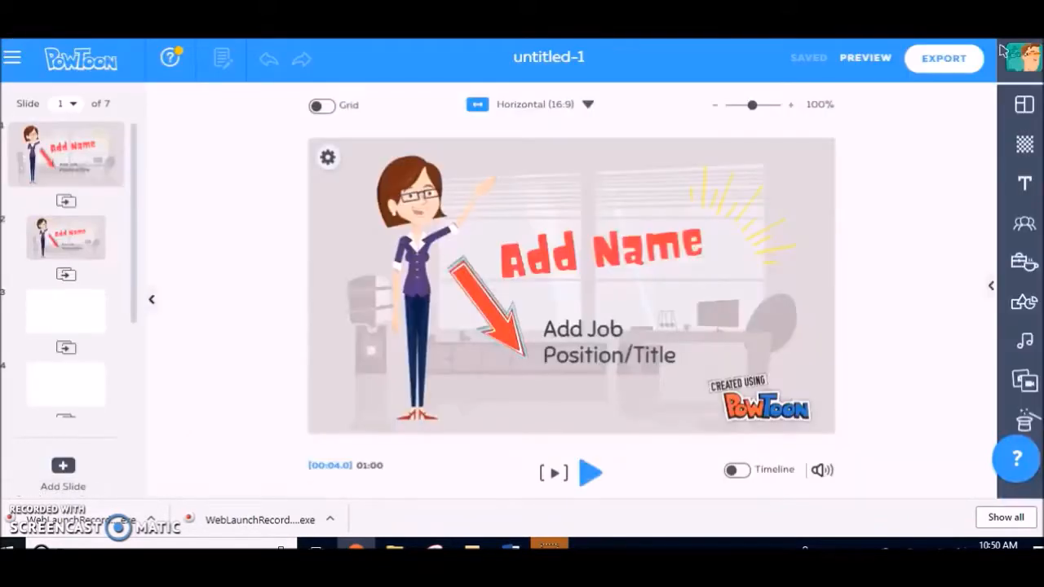
left_click(406, 235)
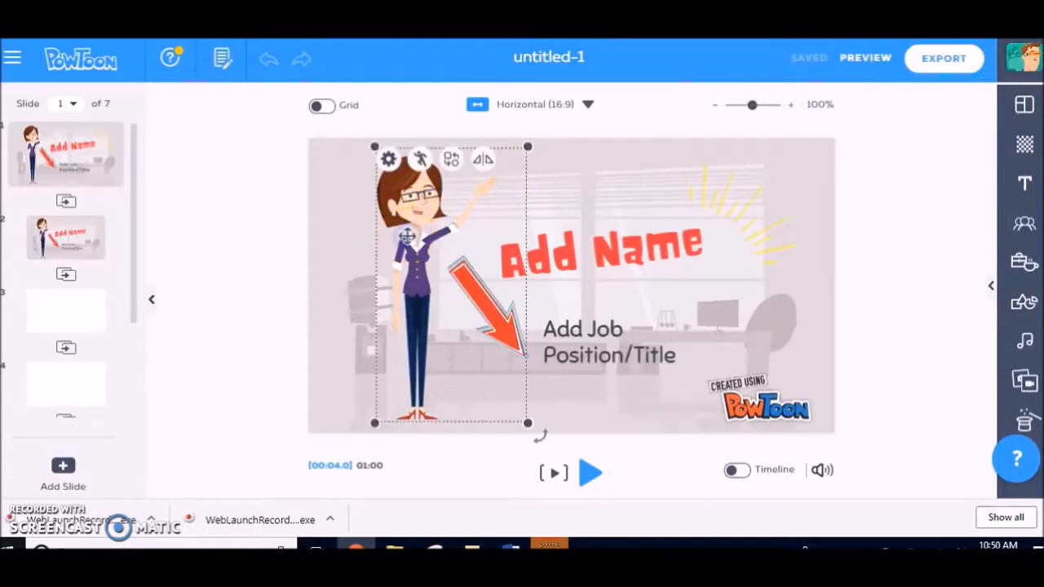
left_click(420, 159)
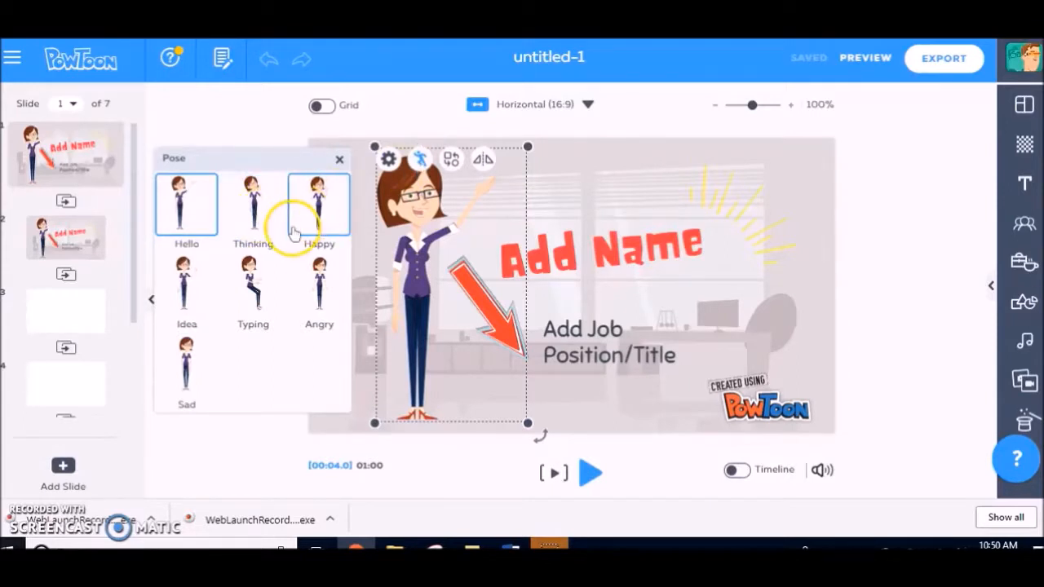
left_click(453, 162)
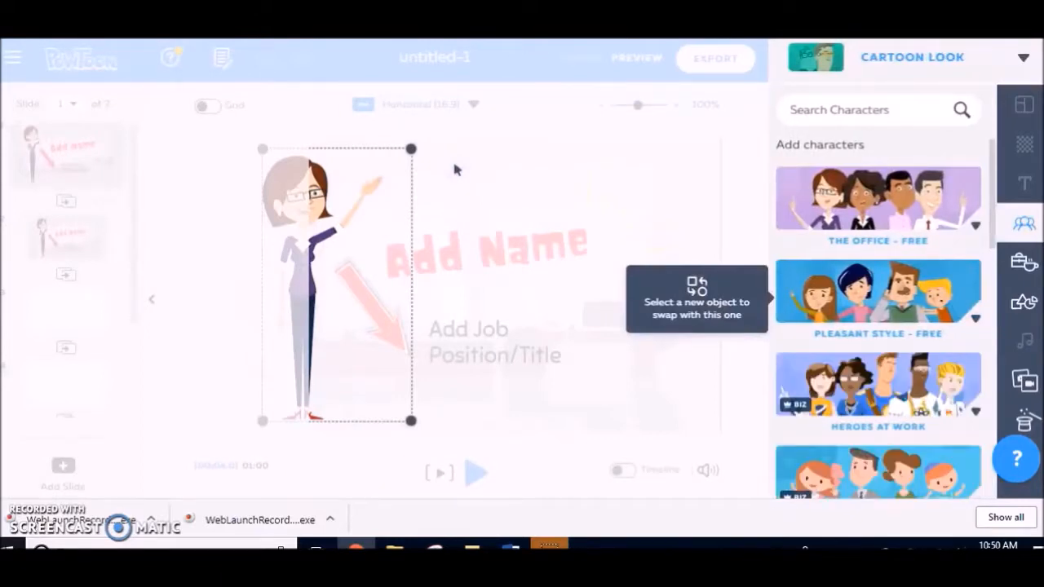
left_click(468, 171)
left_click(599, 245)
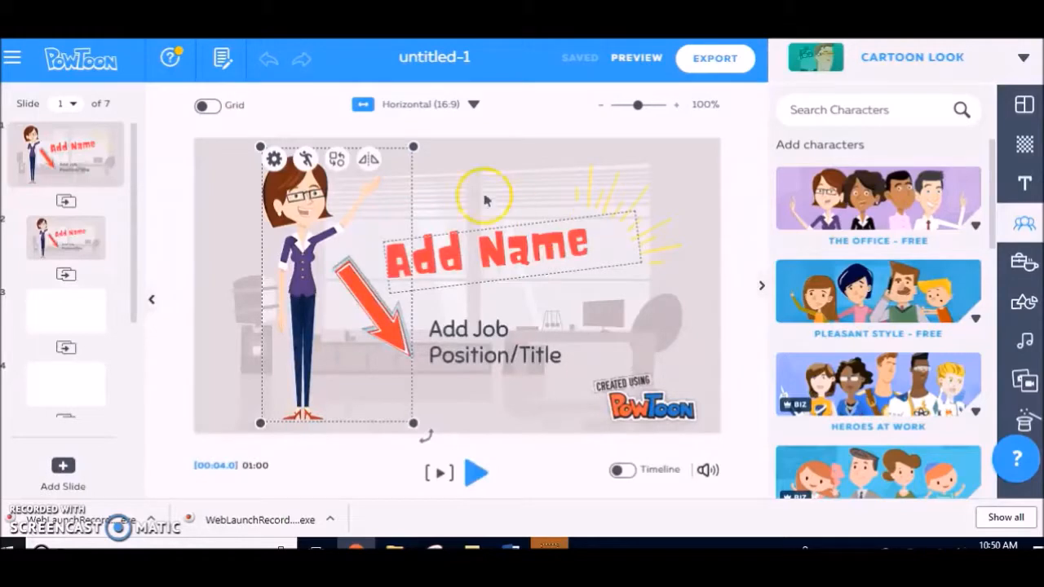
left_click(364, 173)
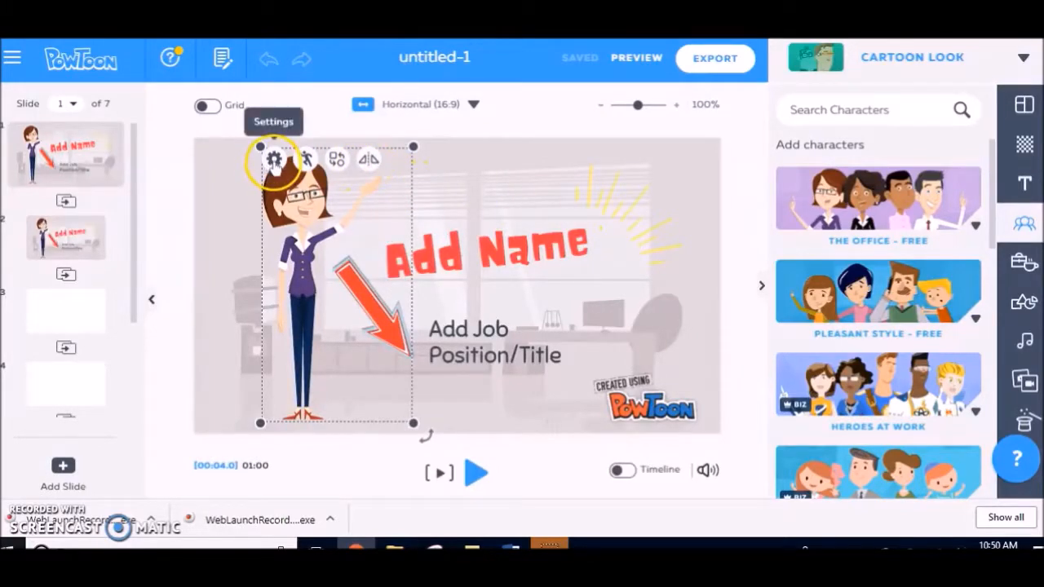
- Shrink the woman on slide 1 slightly and open the "Add Name" heading's text and formatting options
left_click_drag(412, 149, 371, 185)
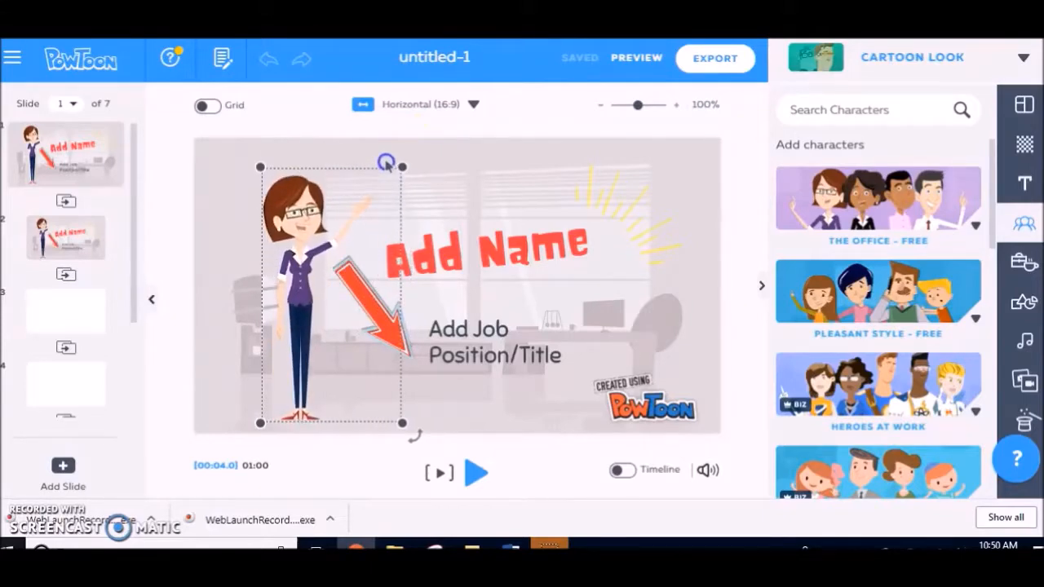
left_click(528, 257)
double_click(528, 257)
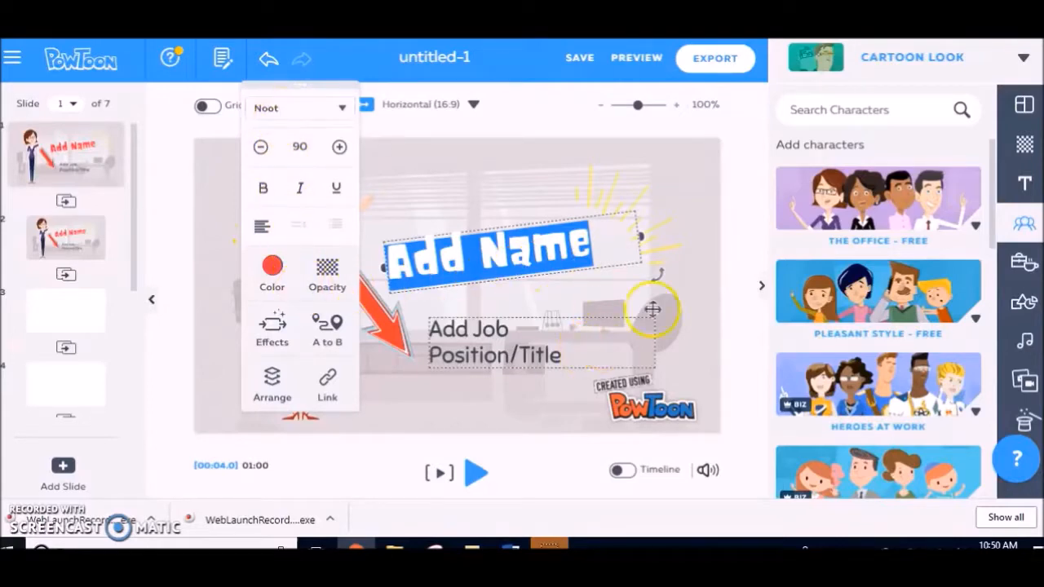
left_click(677, 287)
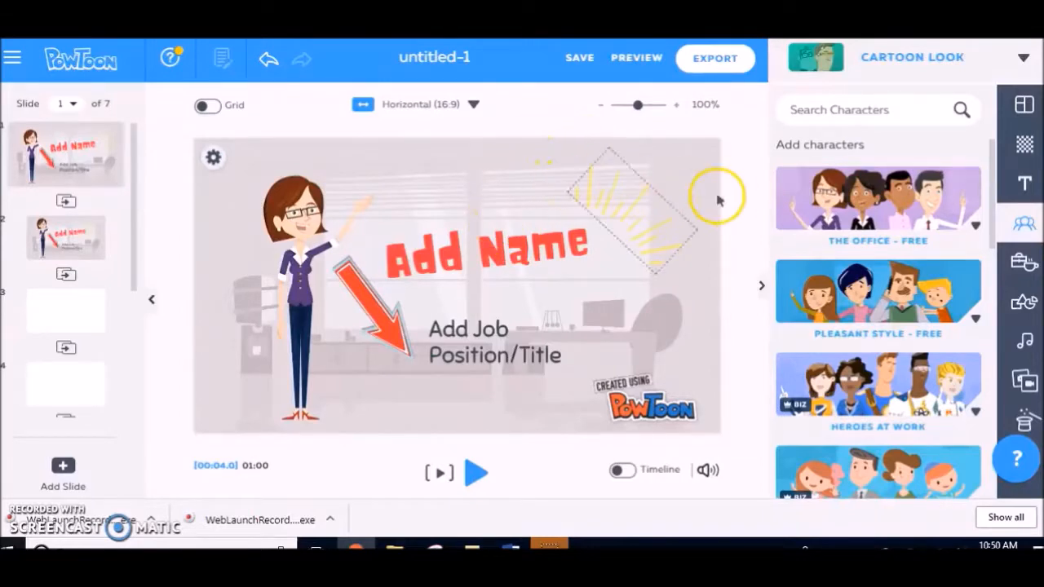
- Rename the Powtoon as "First Powtoon"
left_click(428, 59)
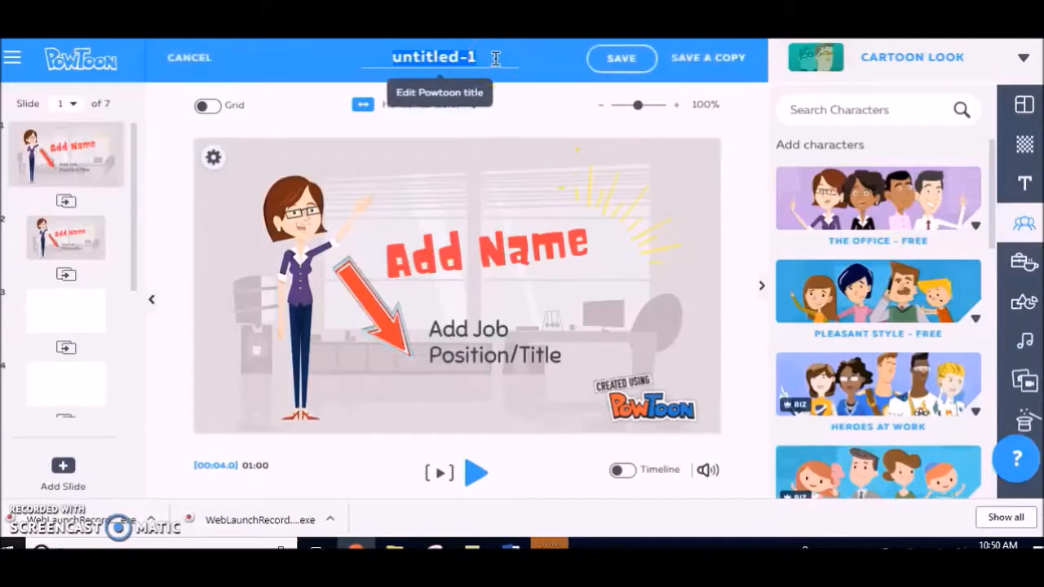
type("First Powtoon")
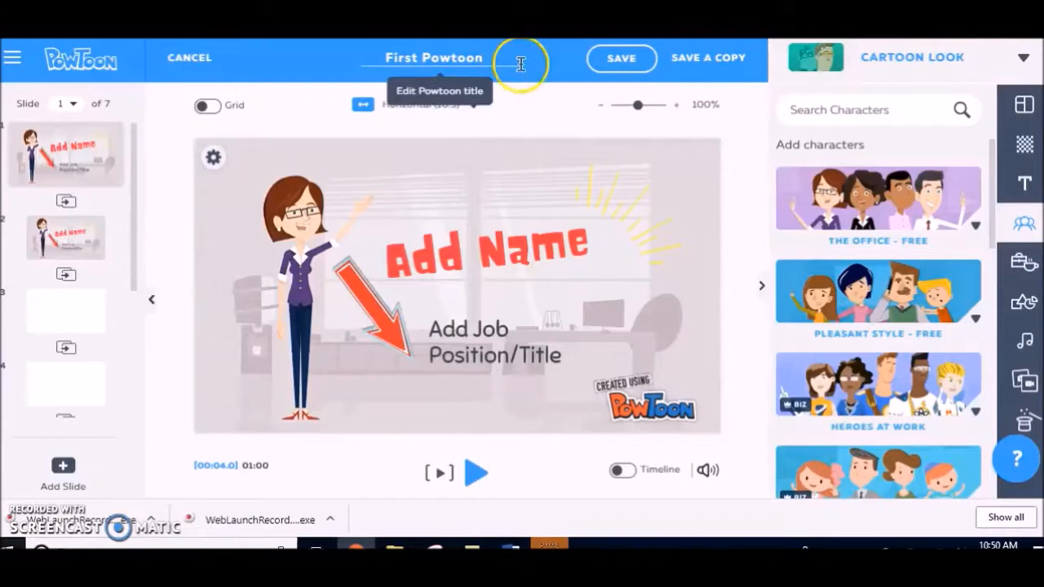
left_click(570, 132)
- Browse the scene, background and text libraries and the free The Office characters
left_click(1027, 103)
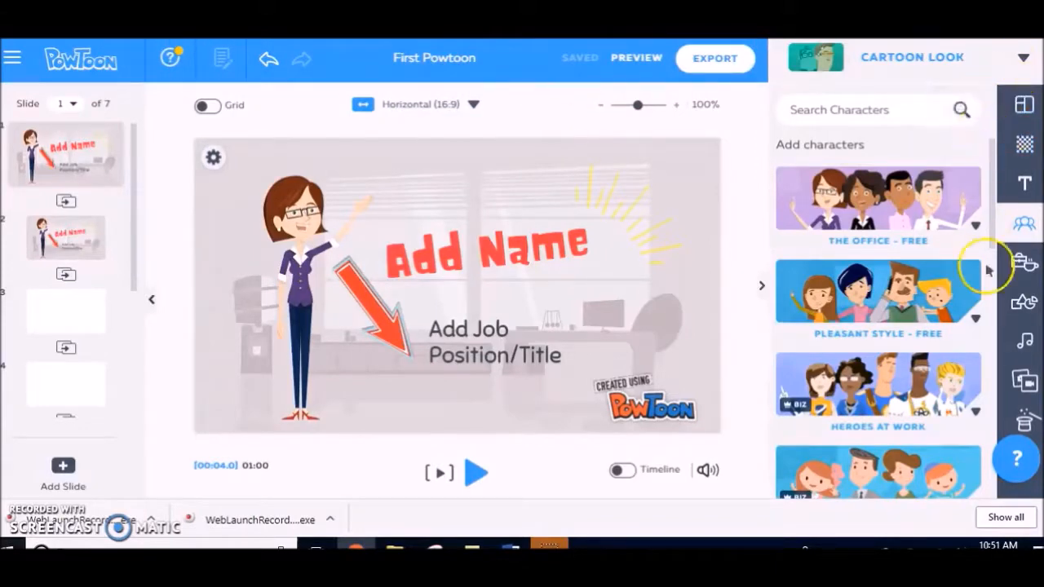
left_click(1024, 103)
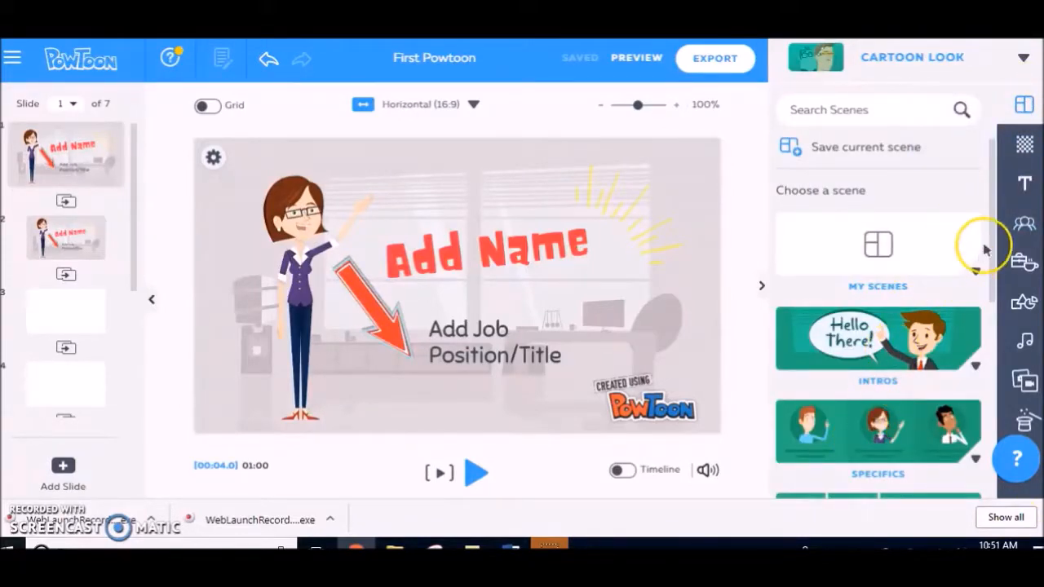
left_click(1024, 152)
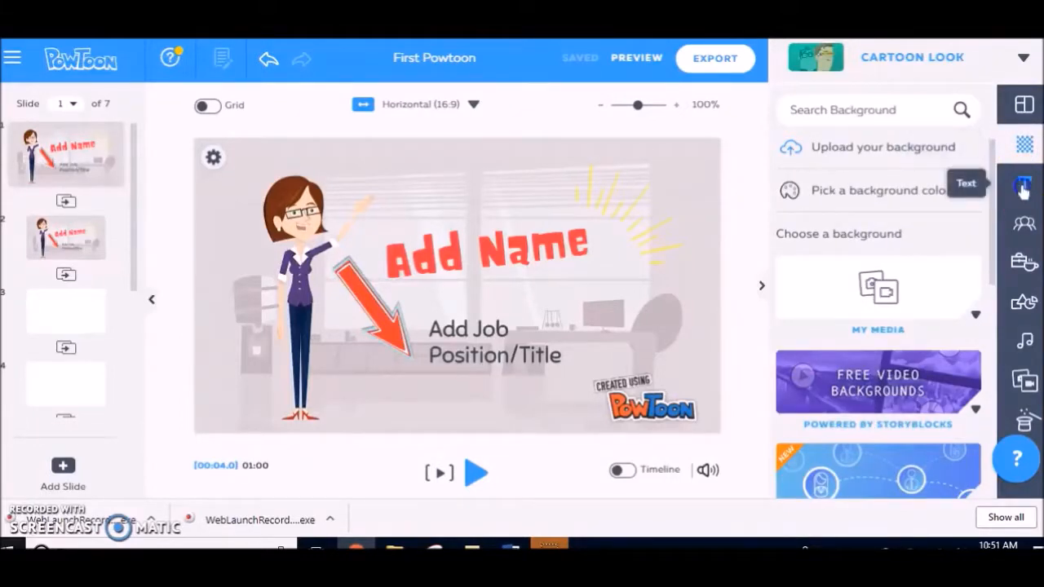
left_click(1025, 184)
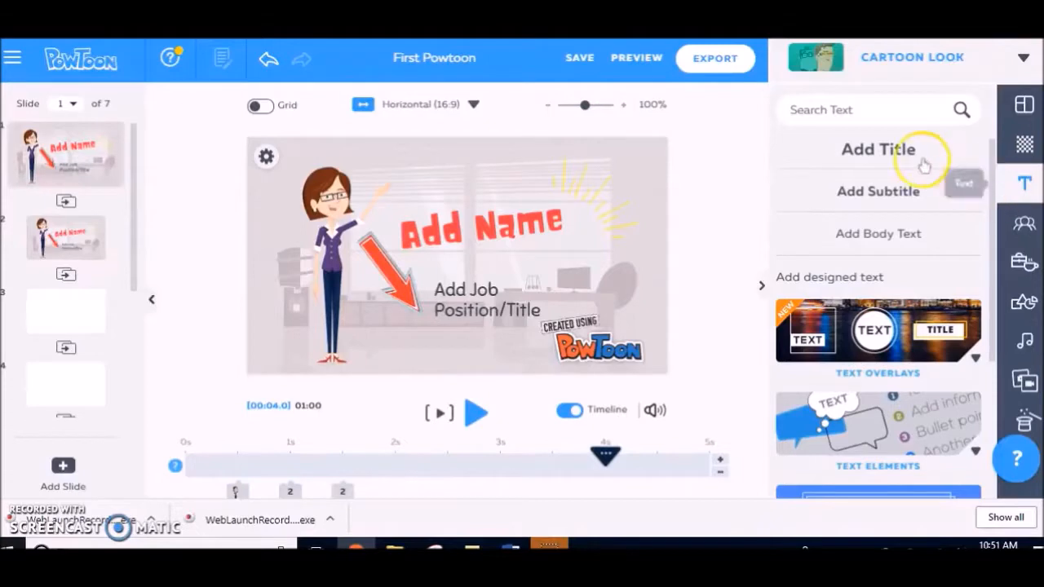
left_click(1017, 229)
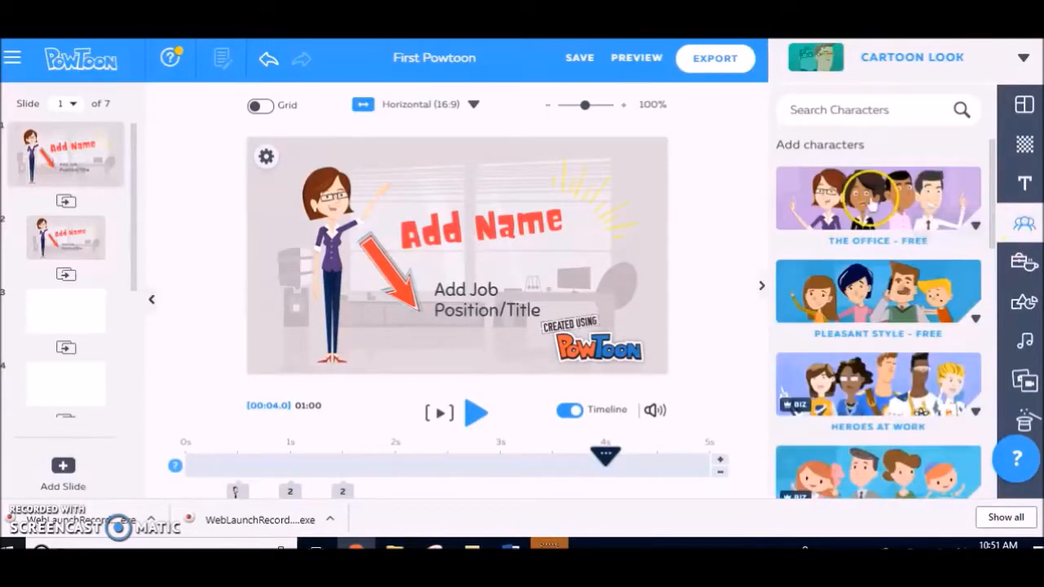
left_click(873, 204)
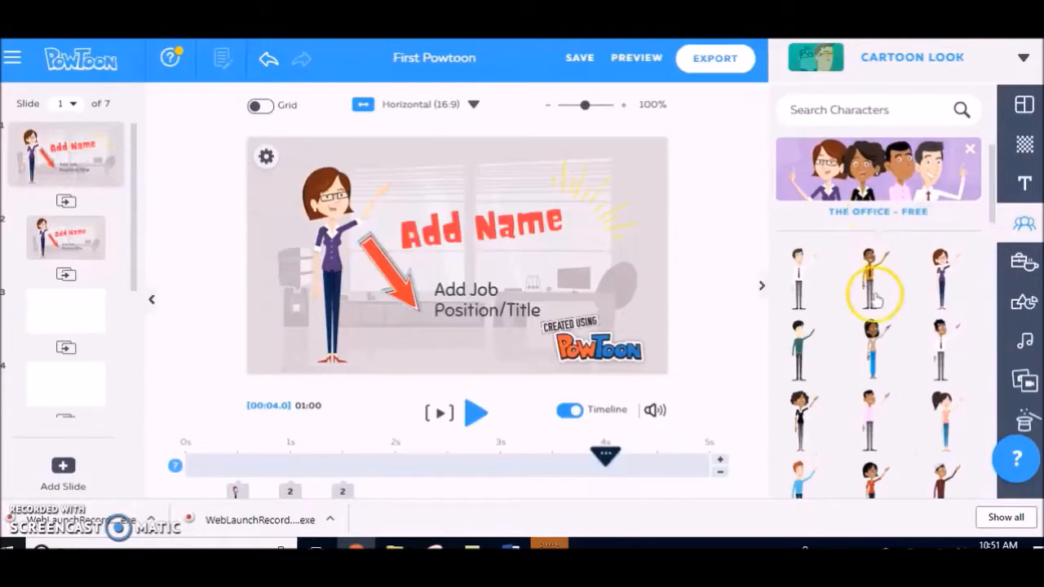
scroll(873, 388, "down", 2)
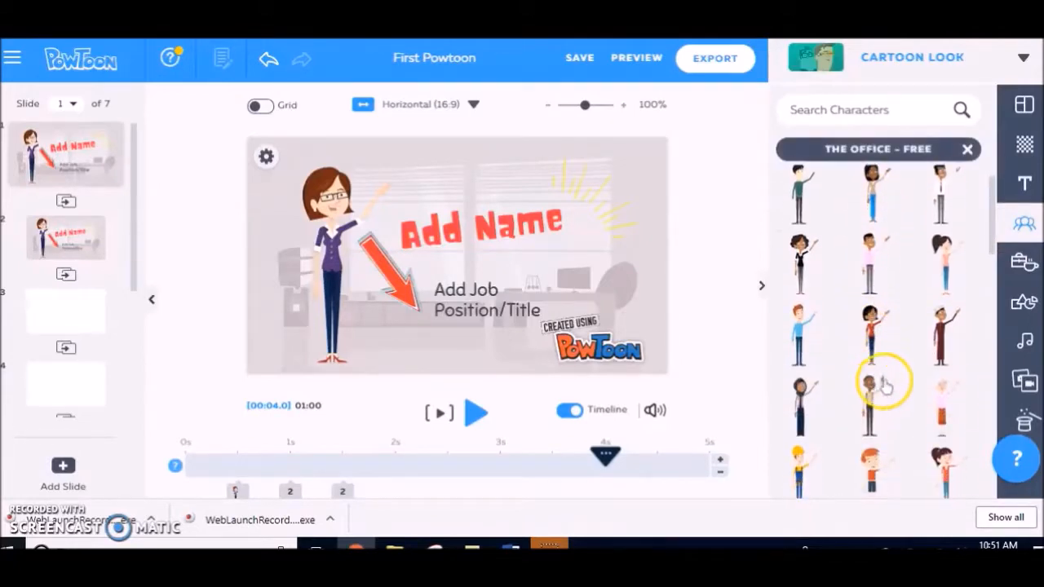
- Browse the free Basic props and the Shapes collection
left_click(1025, 272)
left_click(920, 177)
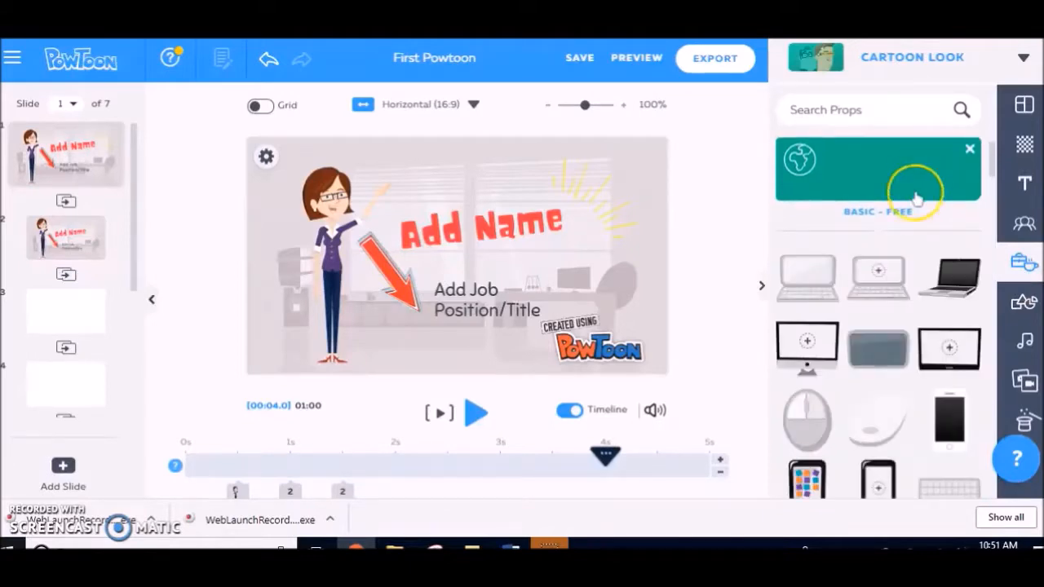
scroll(892, 408, "down", 5)
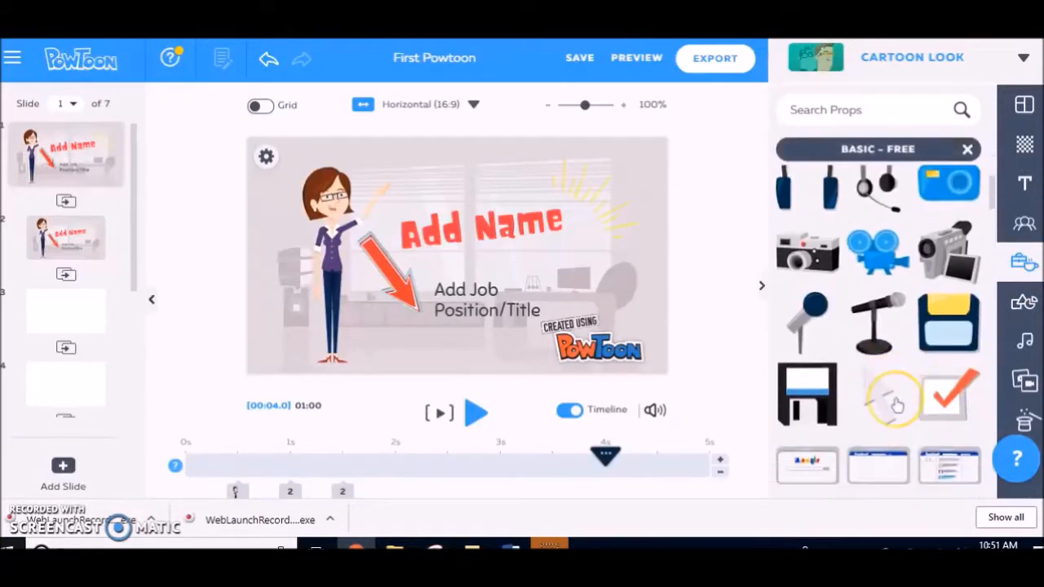
scroll(897, 392, "down", 3)
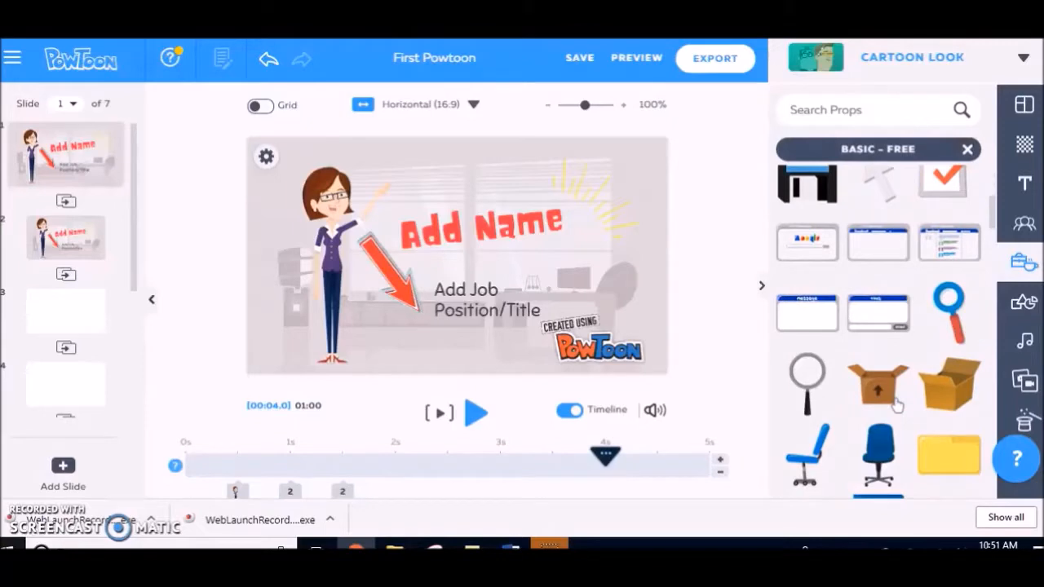
left_click(1026, 302)
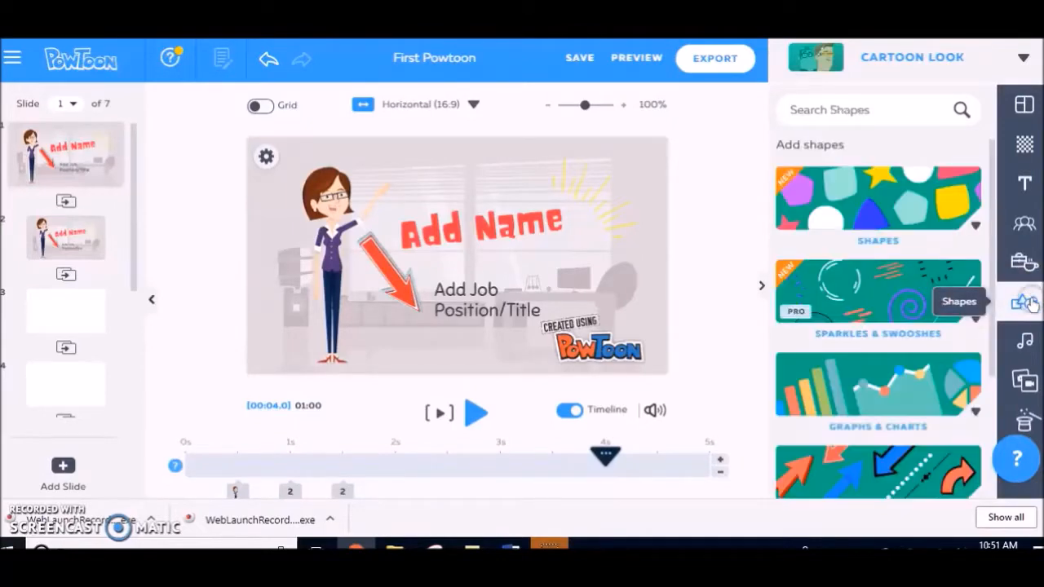
left_click(933, 205)
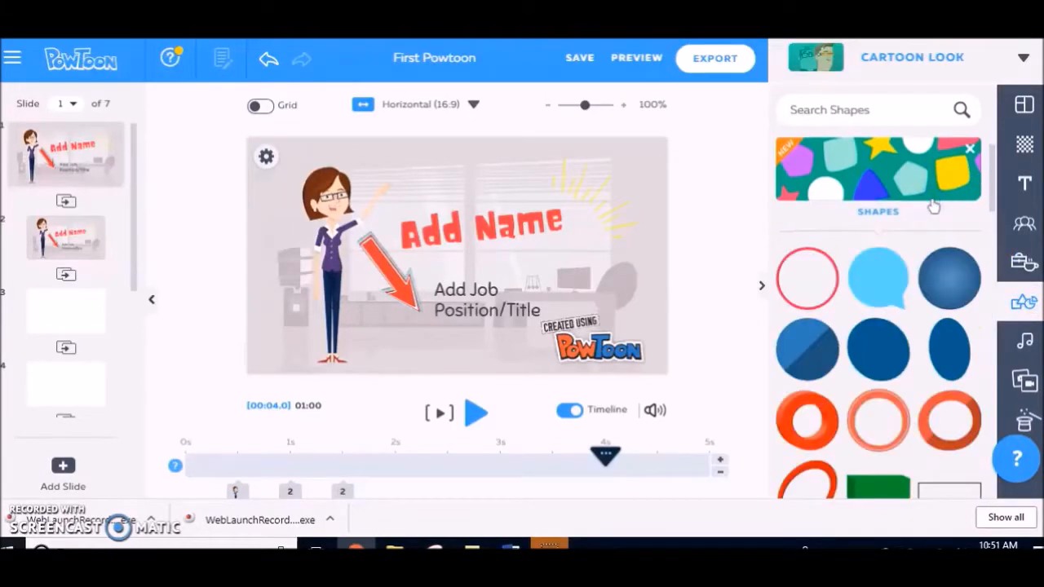
- Examine the voiceover recorder with its scope set to the current slide, and close it without recording
left_click(1026, 343)
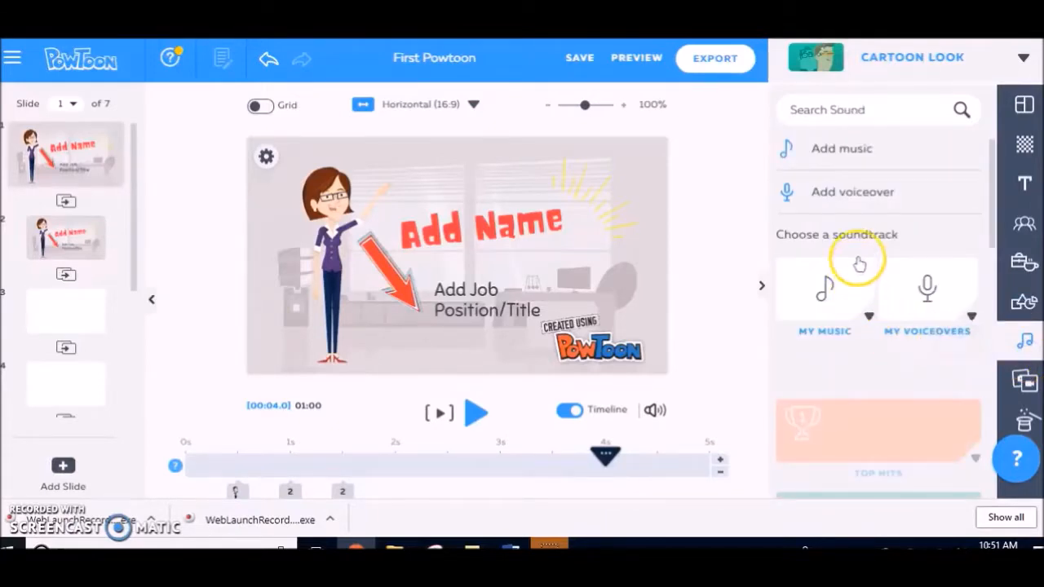
left_click(863, 191)
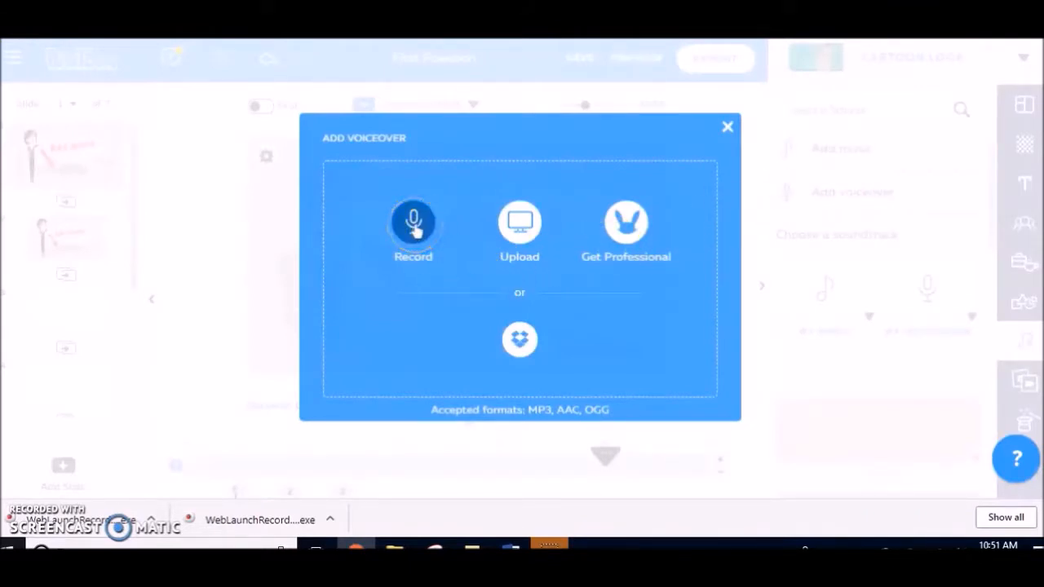
left_click(512, 227)
left_click(411, 221)
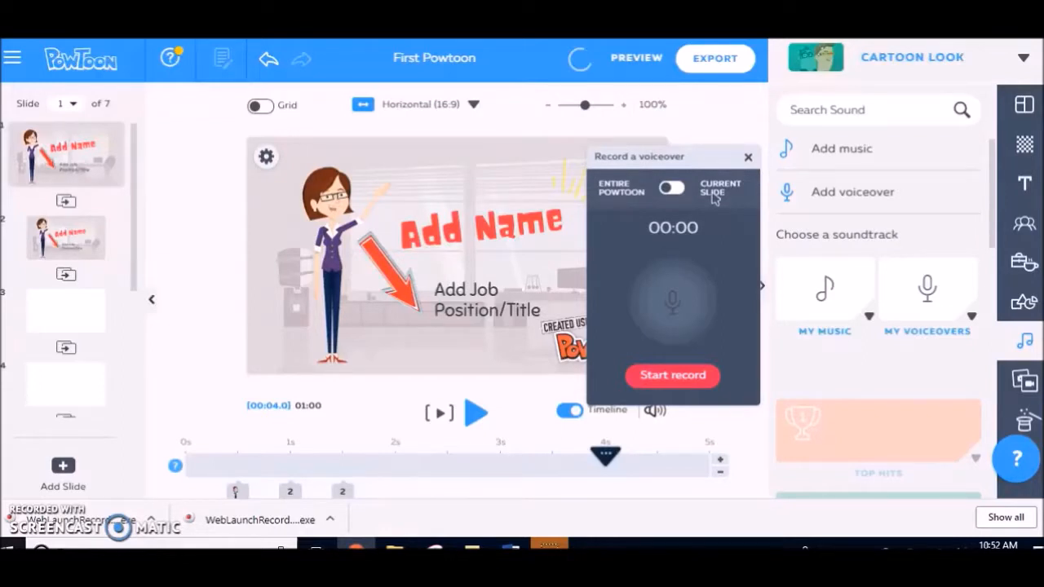
left_click(673, 189)
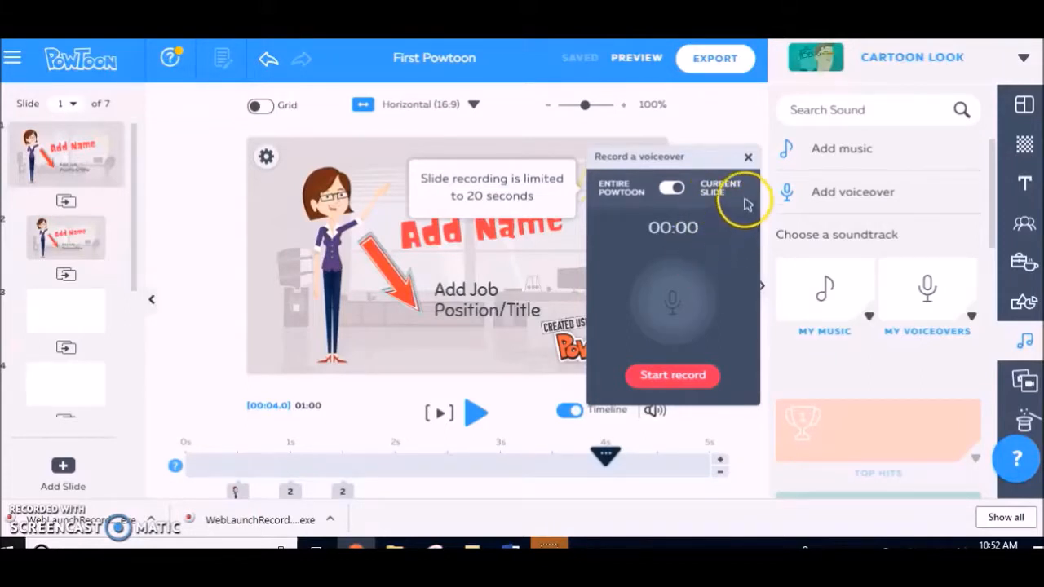
left_click(748, 158)
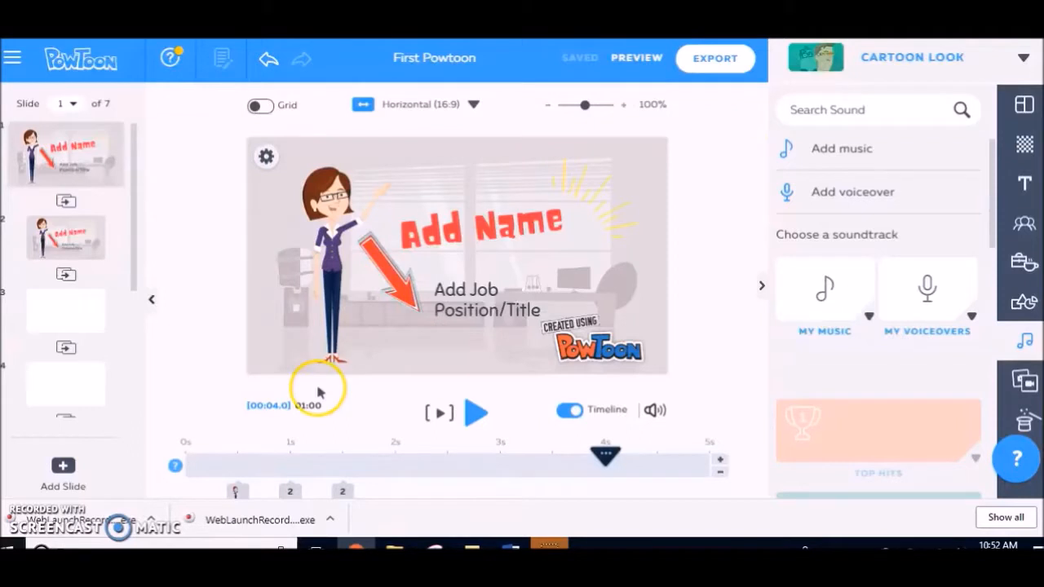
- Rewind slide 1's timeline to 0s, play the Powtoon and pause it on slide 2
scroll(233, 443, "down", 1)
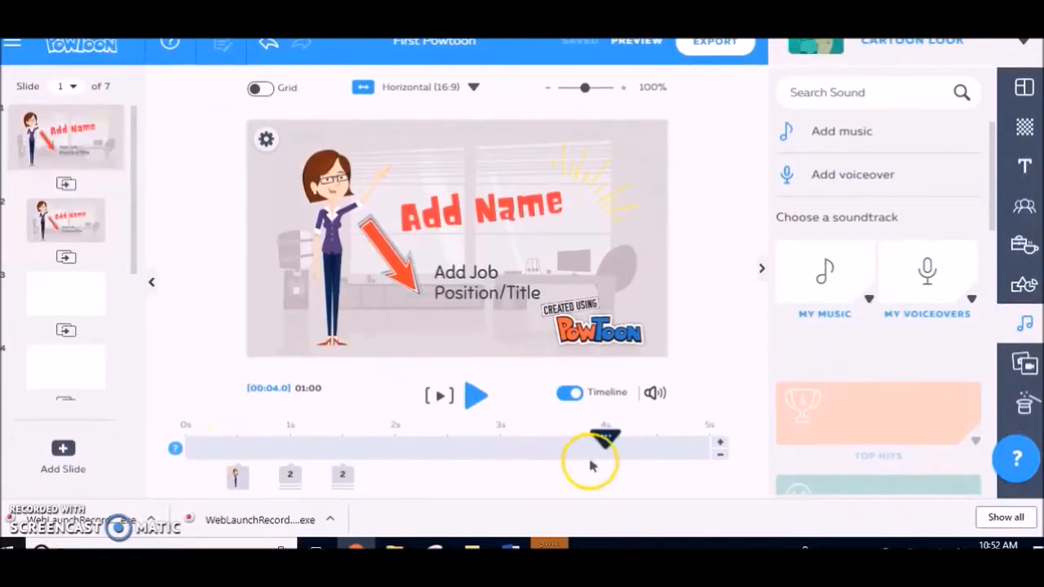
left_click(228, 450)
left_click_drag(606, 438, 171, 423)
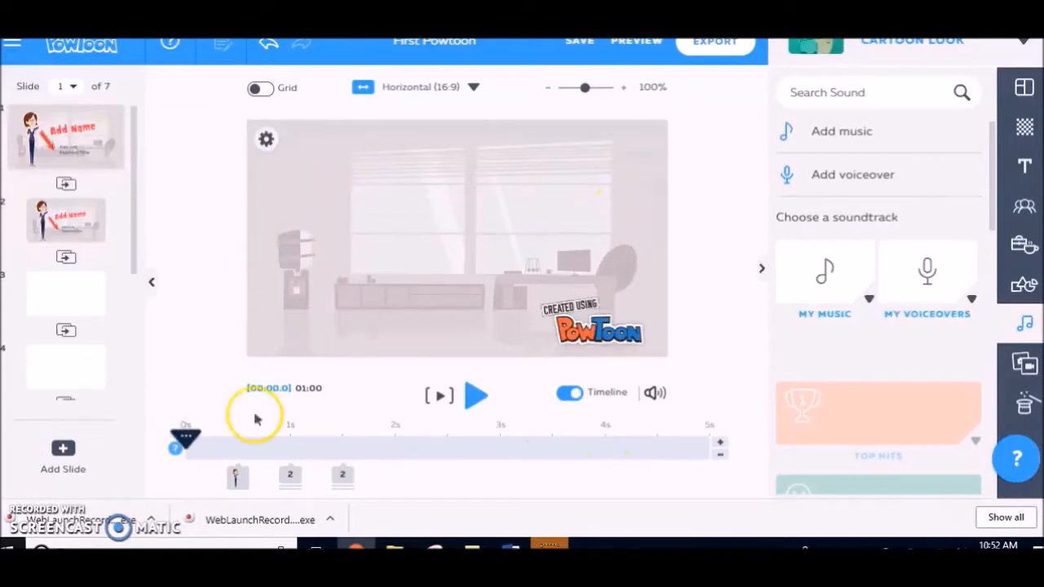
left_click(476, 396)
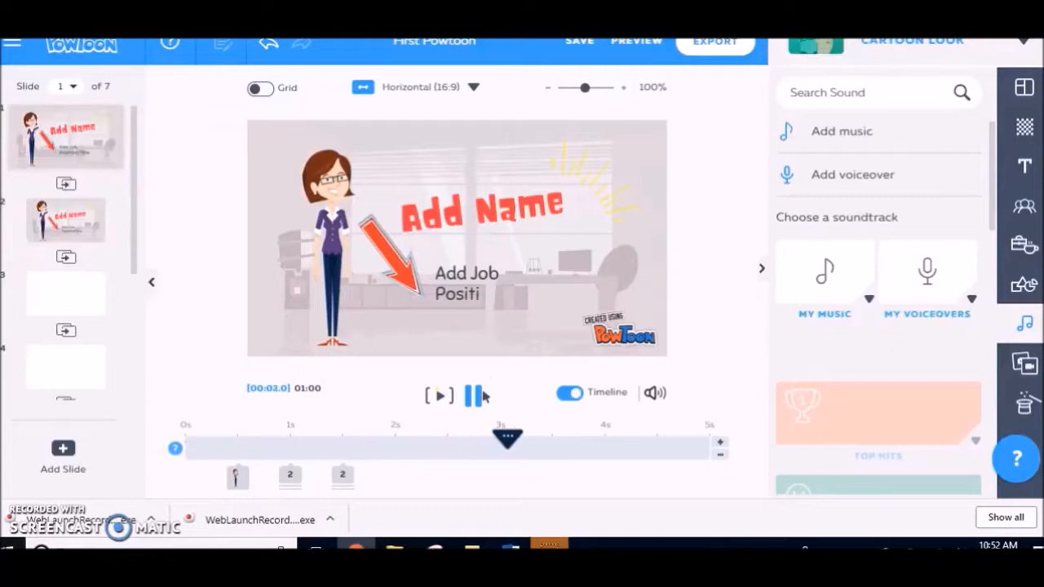
left_click(431, 396)
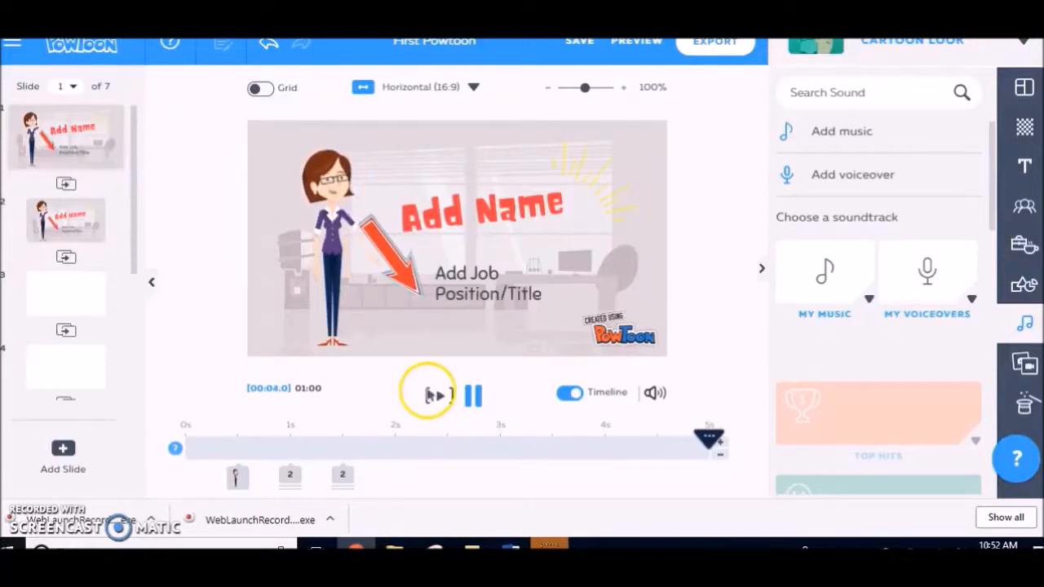
left_click(474, 397)
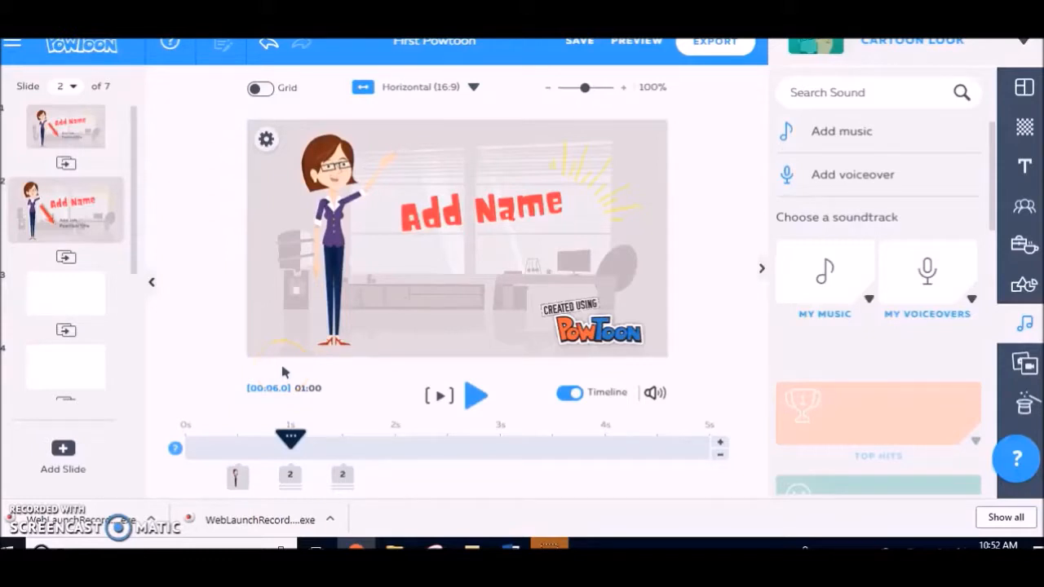
- Move the teacher character's entrance on slide 2 to 0s on the timeline
left_click_drag(290, 439, 181, 437)
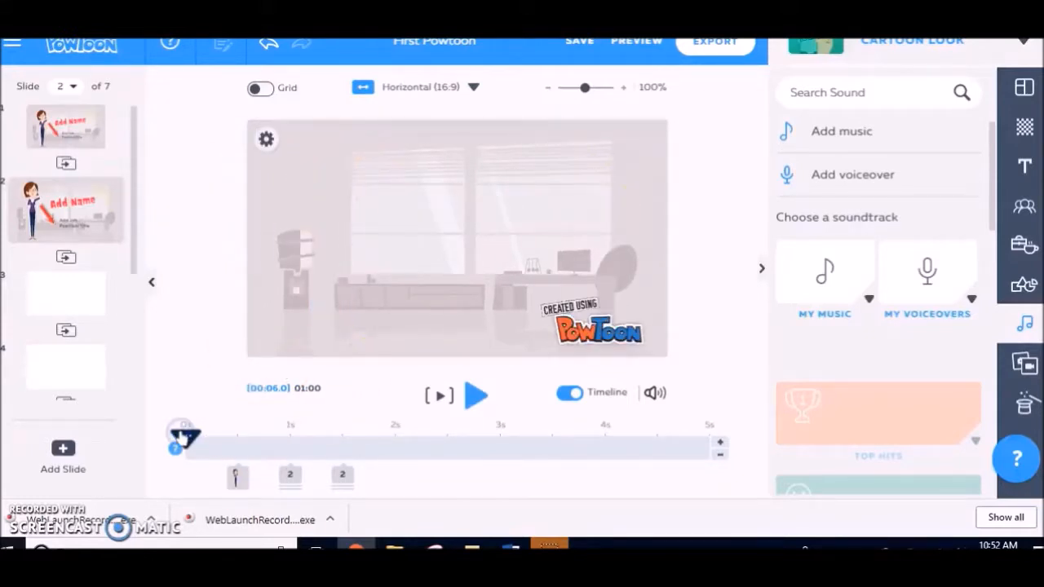
left_click(238, 479)
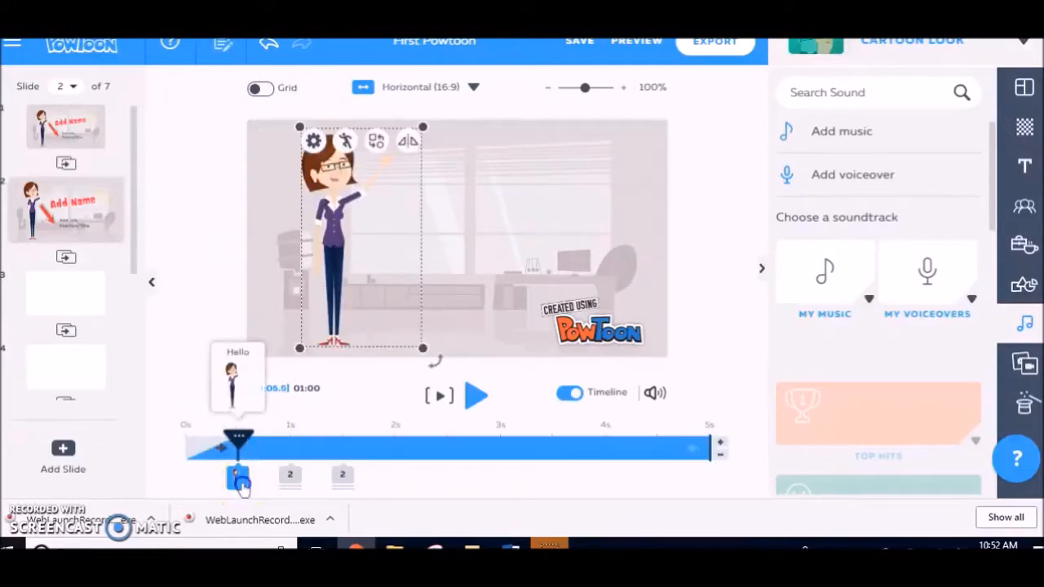
left_click_drag(235, 487, 187, 483)
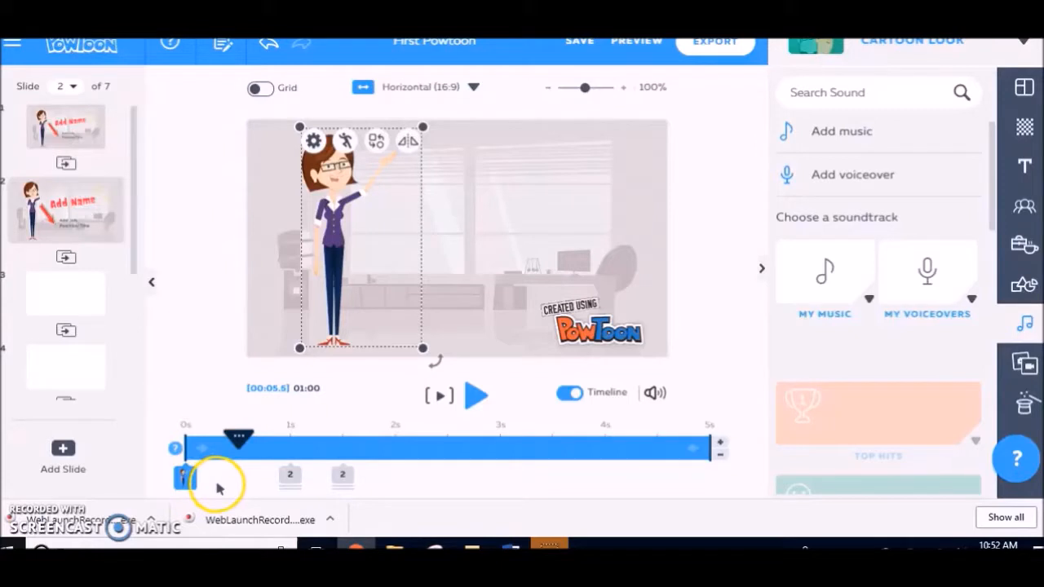
- Examine slide 2's two grouped timeline entries for the name text and the job title with its arrow
left_click(289, 478)
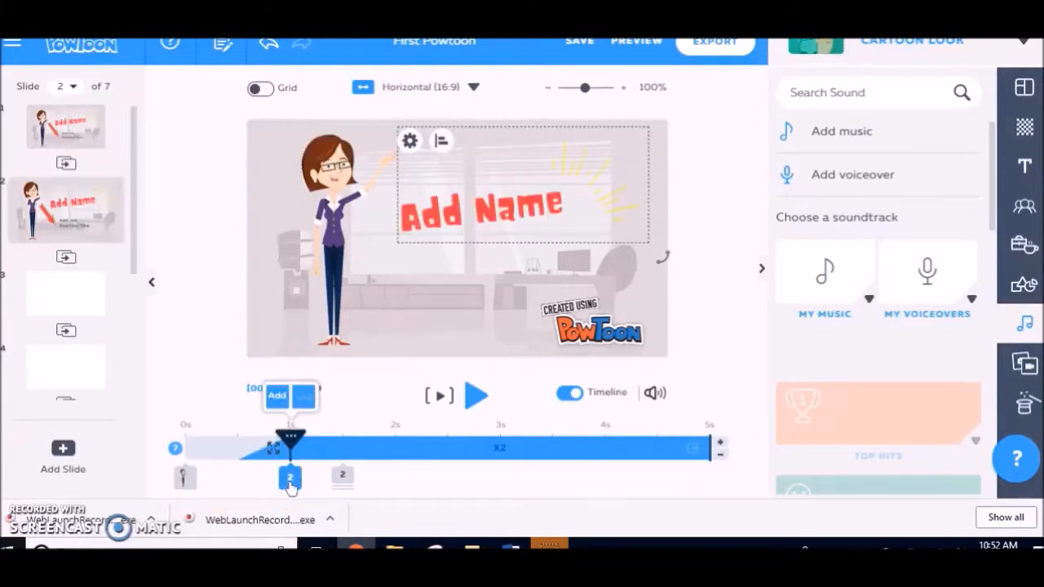
left_click(343, 478)
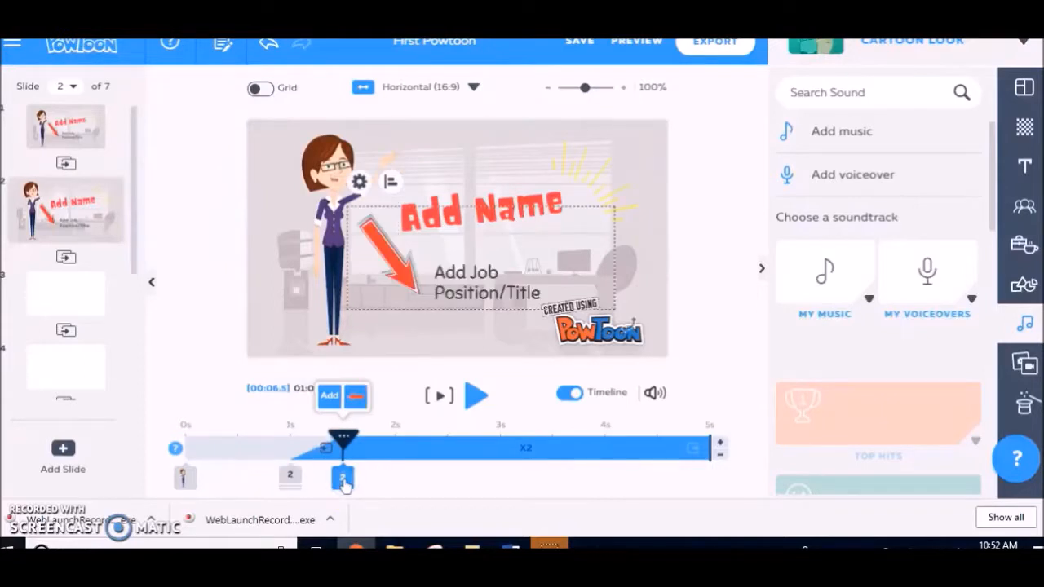
left_click(543, 489)
- Try adding extra seconds to slide 2's timeline, and remove them again
left_click(716, 444)
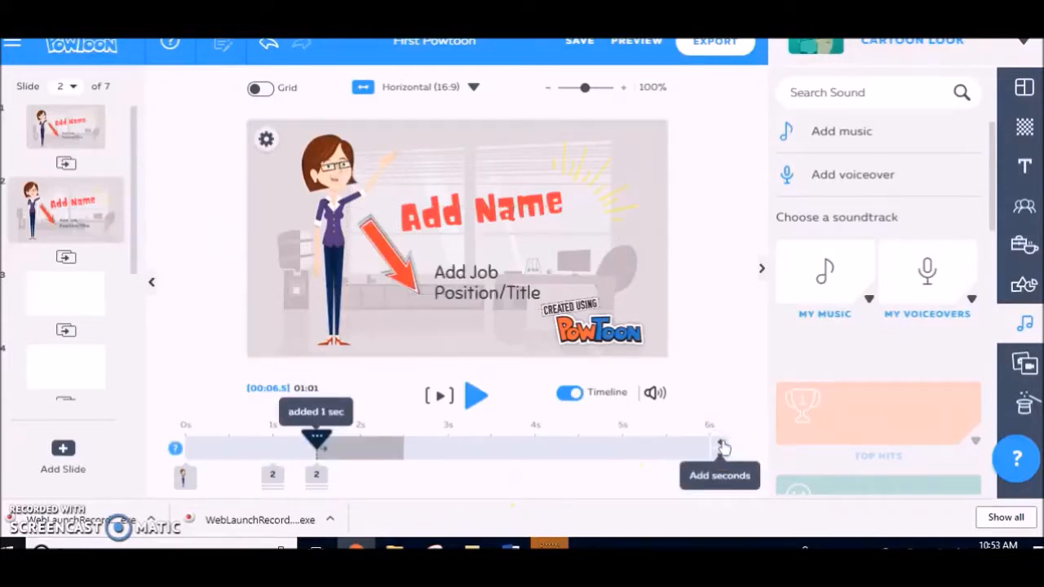
left_click(722, 444)
left_click(720, 455)
left_click(720, 455)
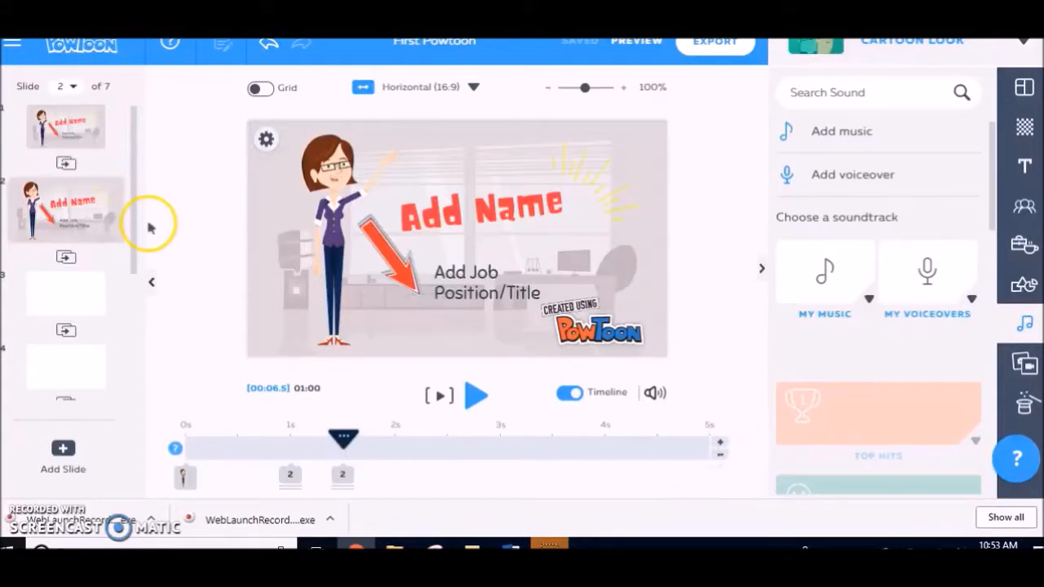
- Compare slides 1 and 2, and examine the remove option and additional slide options for slide 2
left_click(63, 133)
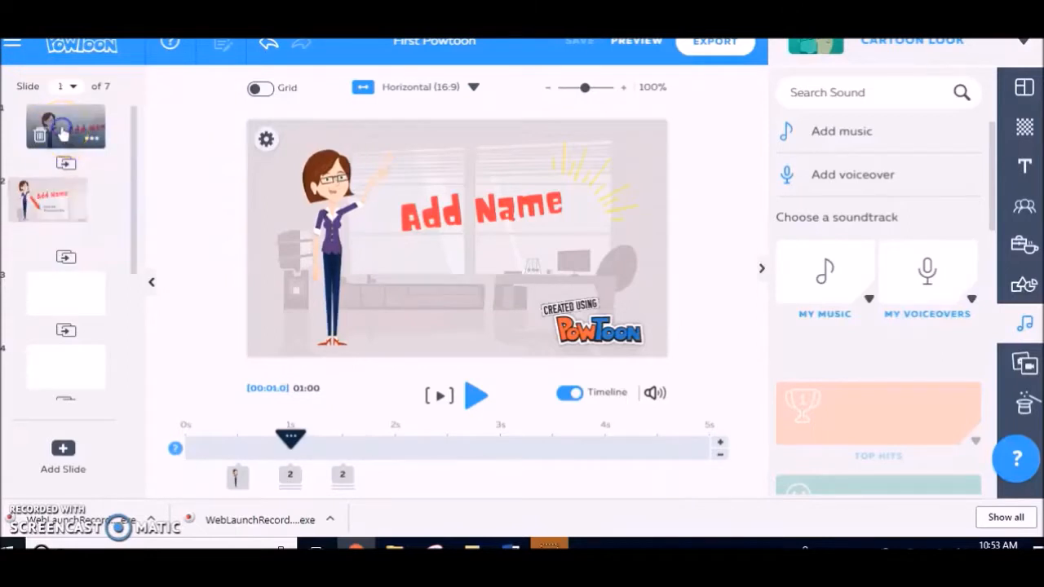
left_click(64, 220)
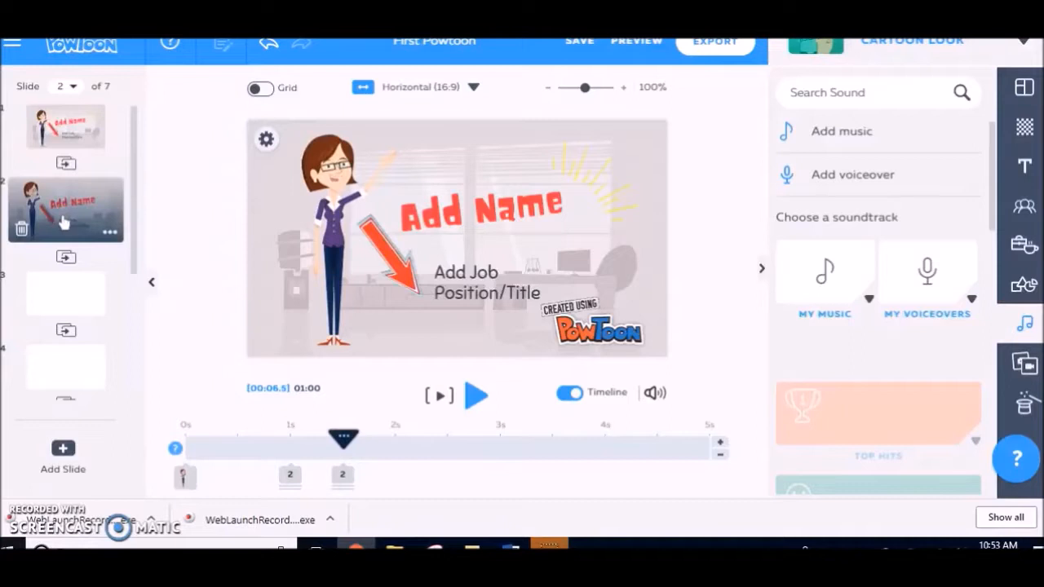
left_click(22, 229)
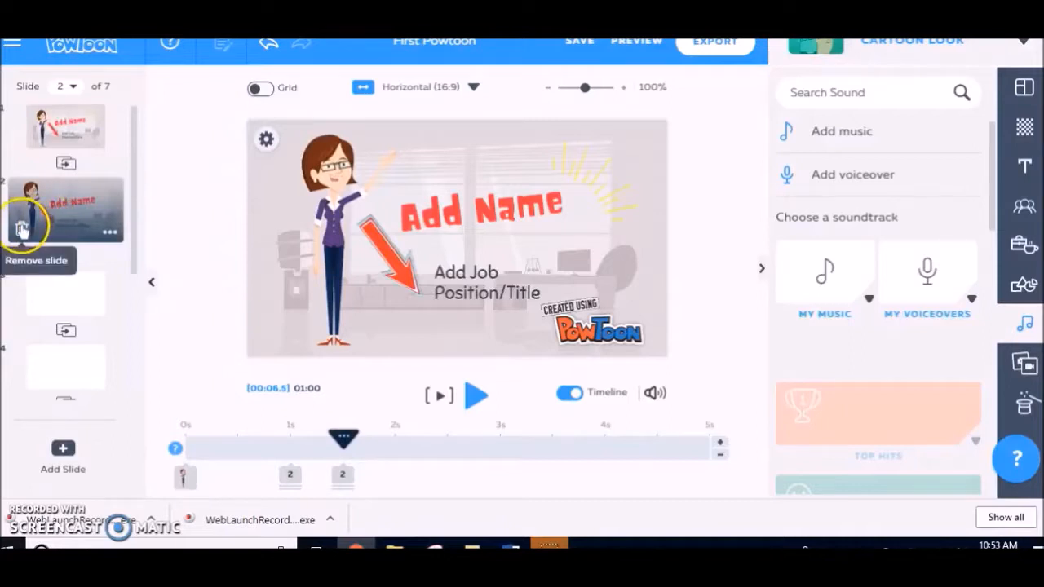
left_click(106, 234)
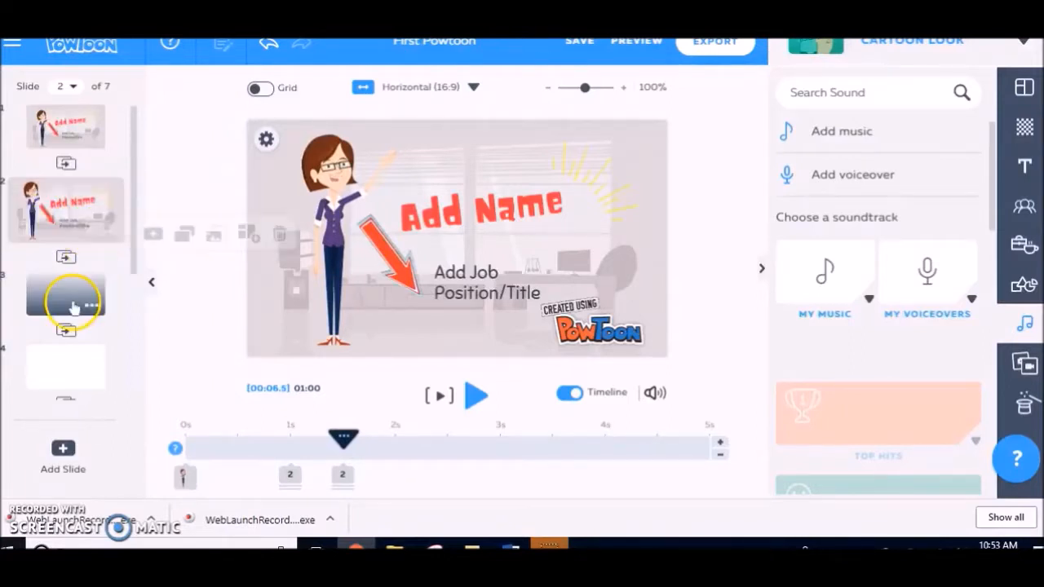
- Fill blank slide 3 with the orange Intros scene that has two characters, a globe and title banners
left_click(75, 303)
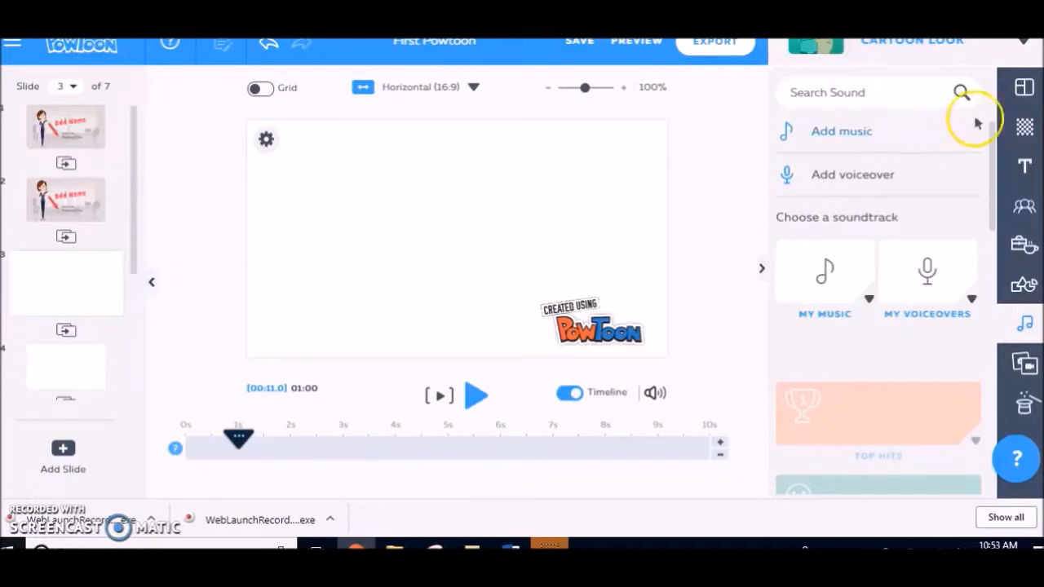
left_click(1029, 91)
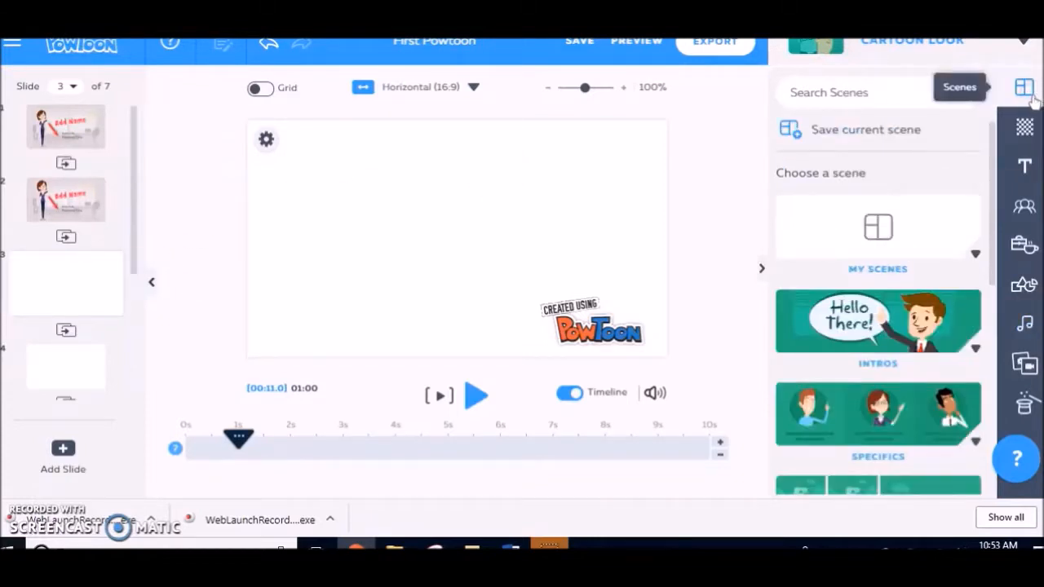
left_click(848, 334)
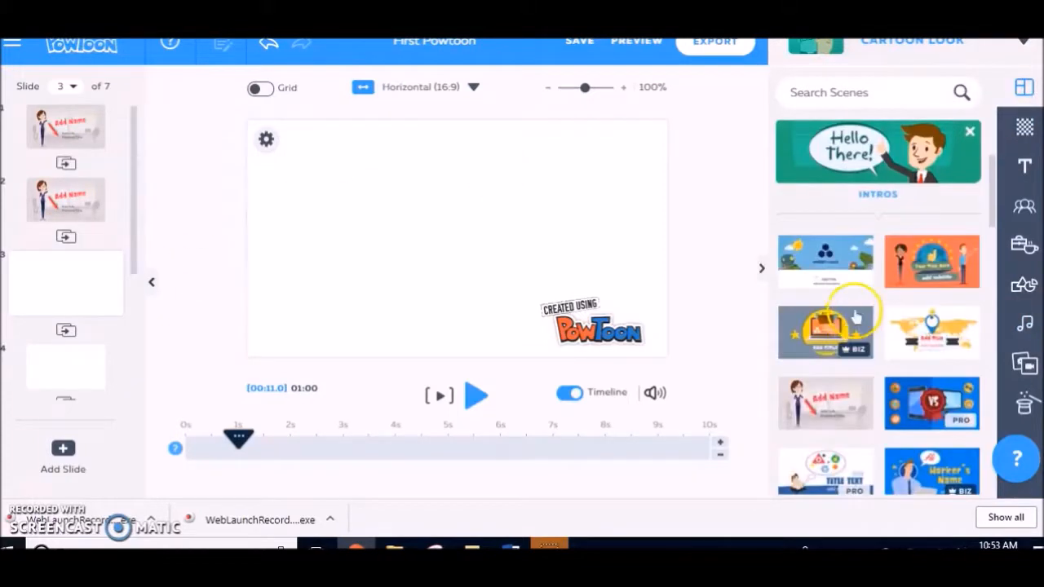
left_click(946, 265)
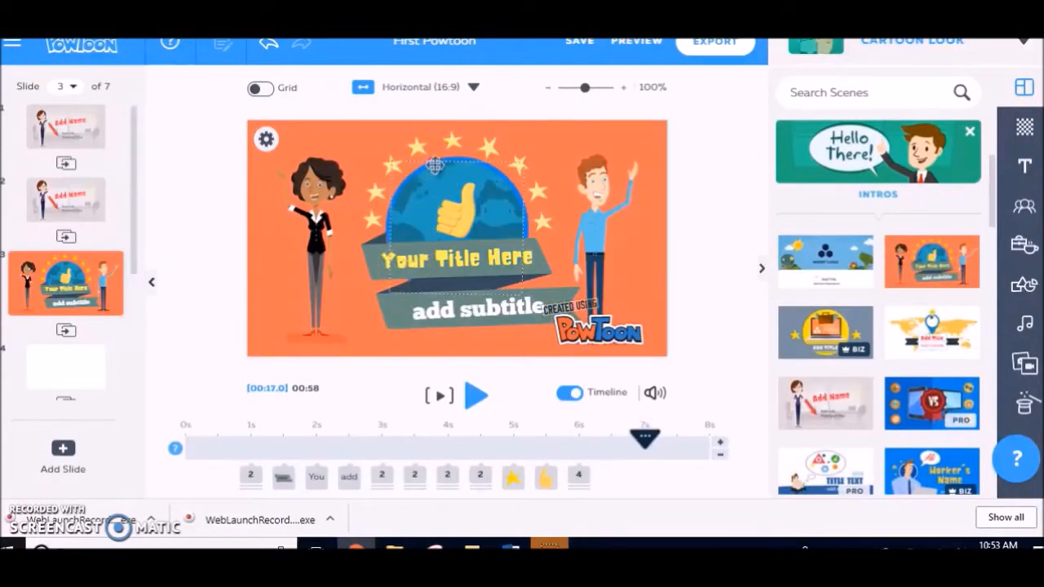
- Open the settings of the blue globe graphic on slide 3
left_click(438, 171)
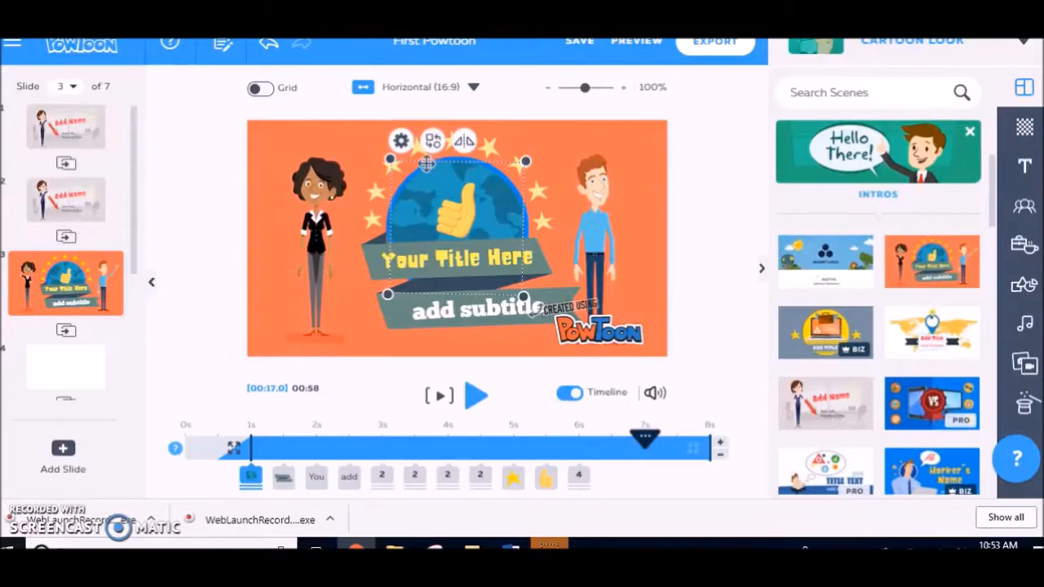
left_click(400, 140)
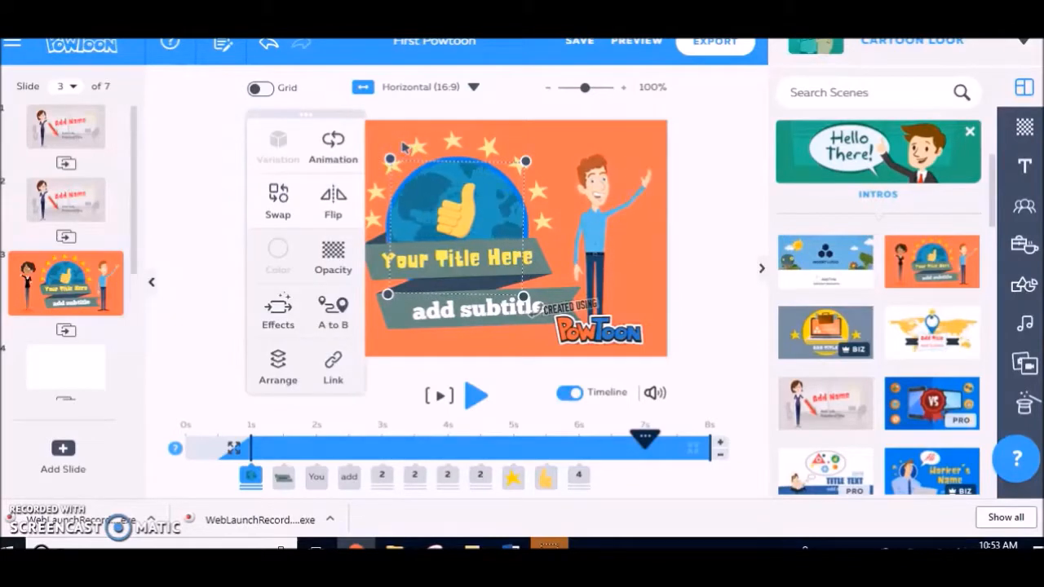